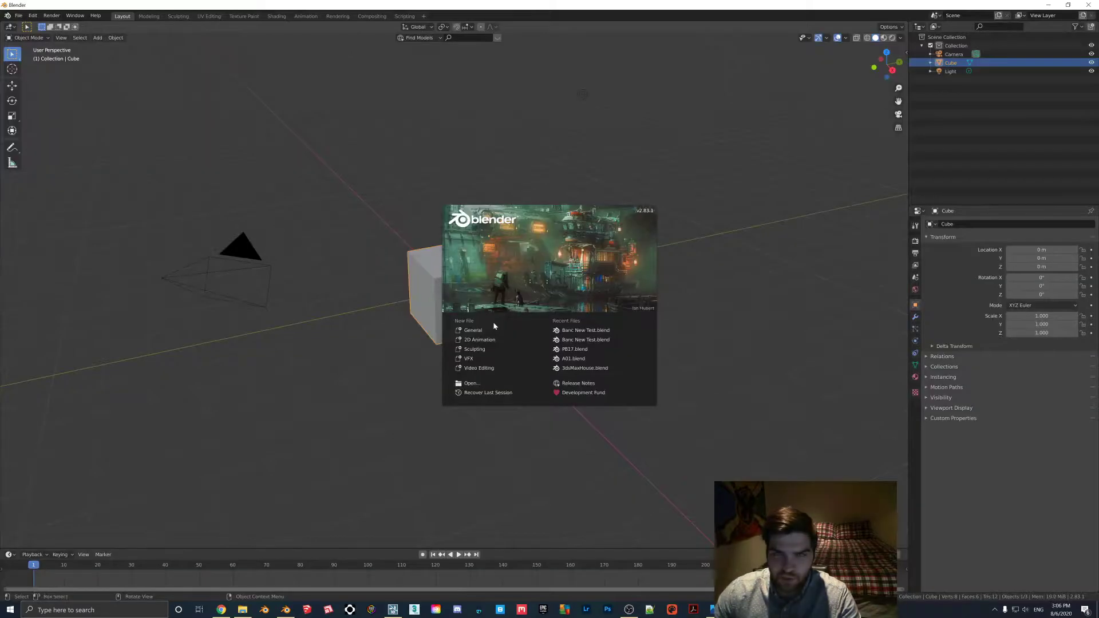
Dismiss the splash screen, delete the default cube and orbit around the empty scene.
{"action": "left_click", "coordinate": [503, 332]}
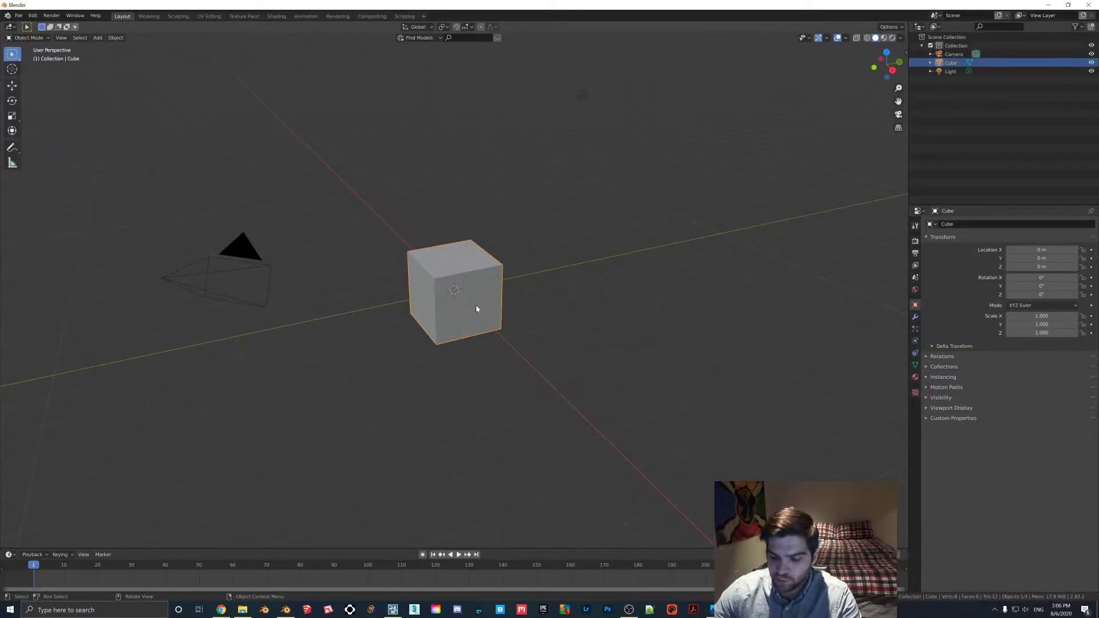
{"action": "key", "text": "Delete"}
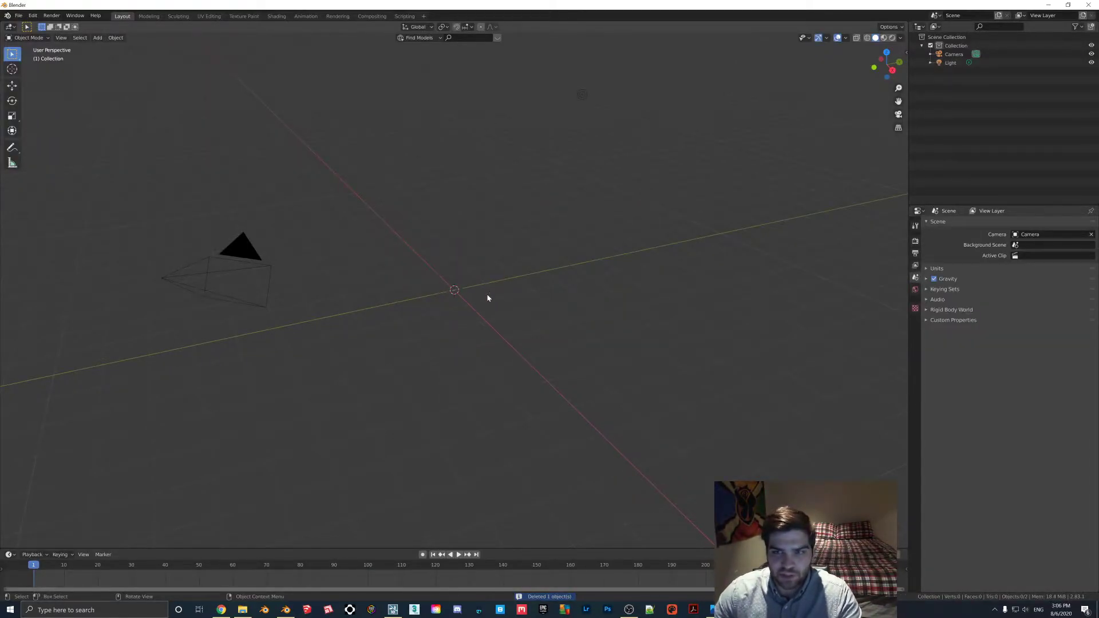
{"action": "middle_click_drag", "start_coordinate": [494, 295], "coordinate": [490, 300]}
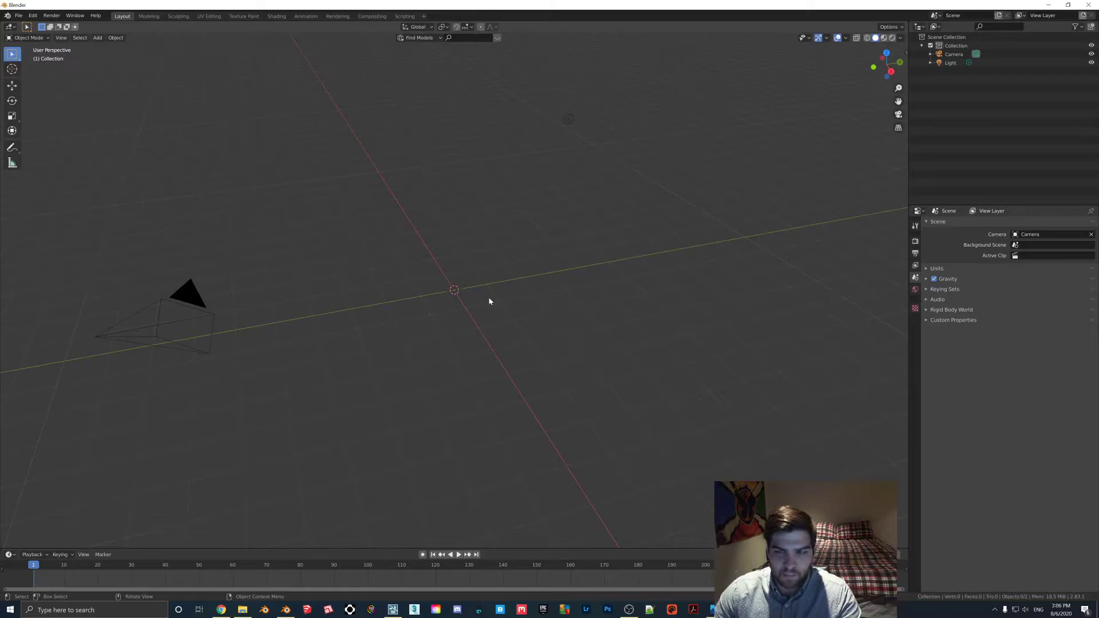
{"action": "middle_click_drag", "start_coordinate": [473, 289], "coordinate": [399, 317]}
{"action": "middle_click_drag", "start_coordinate": [506, 288], "coordinate": [447, 283]}
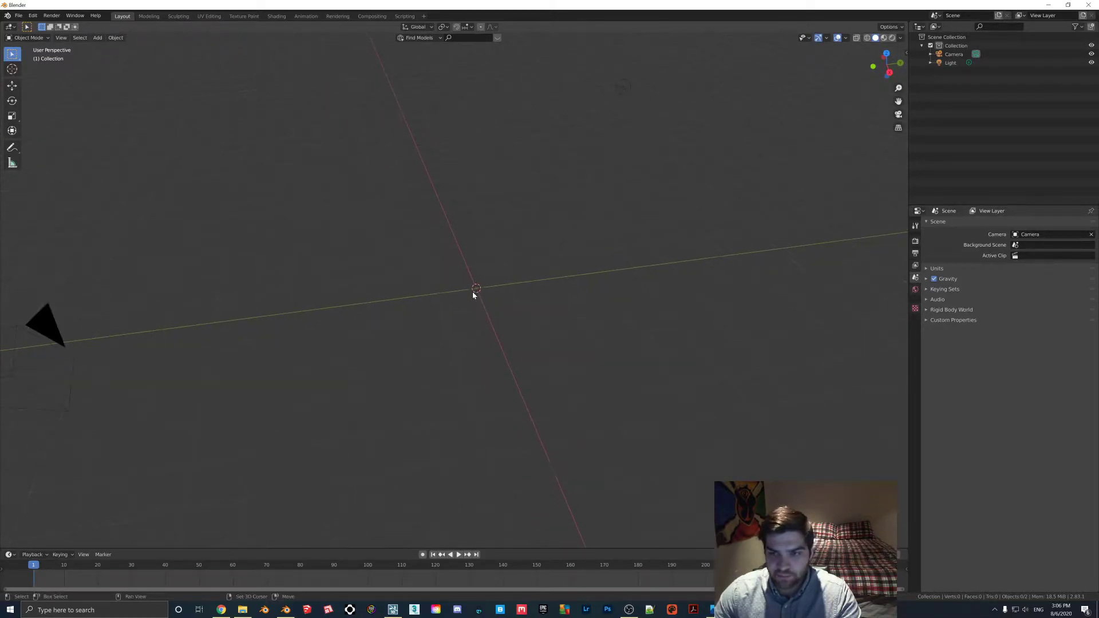
Add a plane at the origin and scale it up by a factor of 3.
{"action": "key", "text": "shift+a"}
{"action": "left_click", "coordinate": [548, 293]}
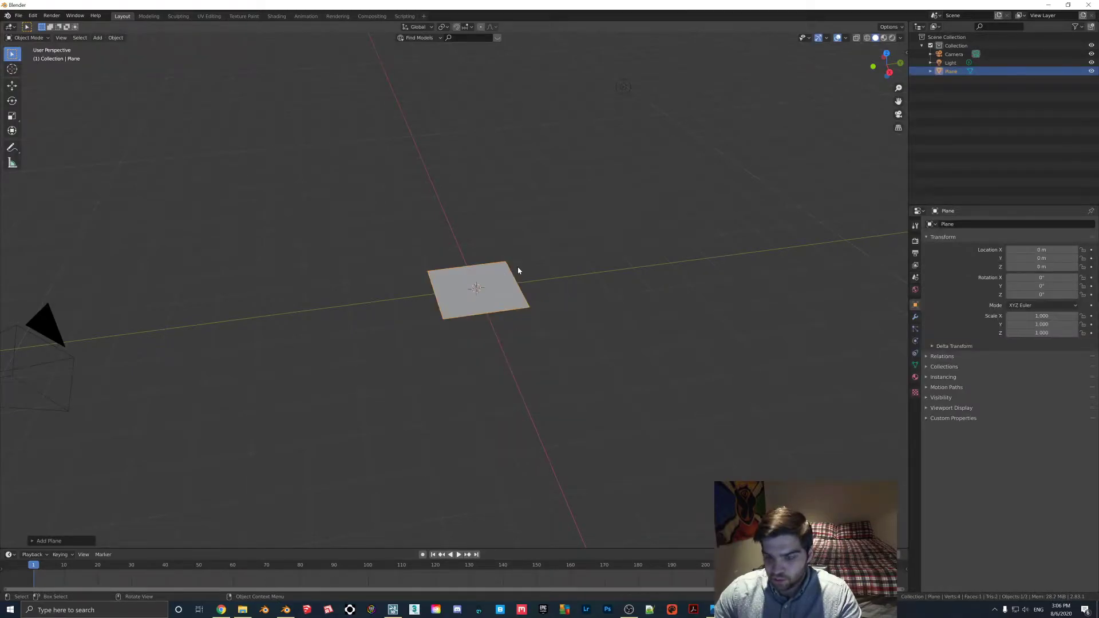
{"action": "key", "text": "s"}
{"action": "key", "text": "3"}
{"action": "key", "text": "Return"}
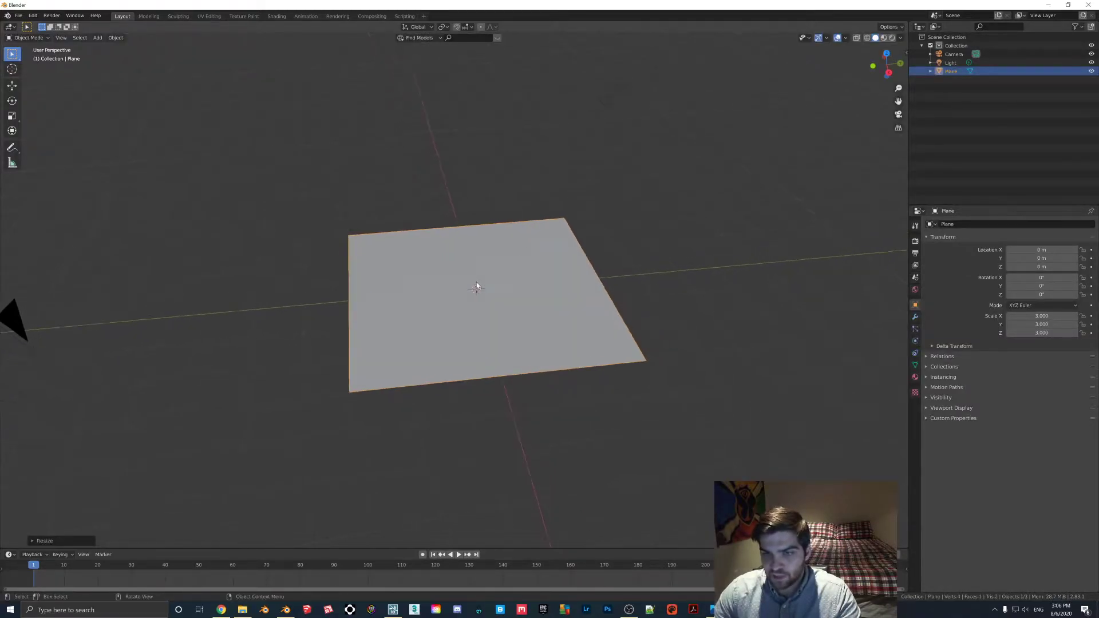
{"action": "scroll", "coordinate": [411, 185], "scroll_direction": "up", "scroll_amount": 2}
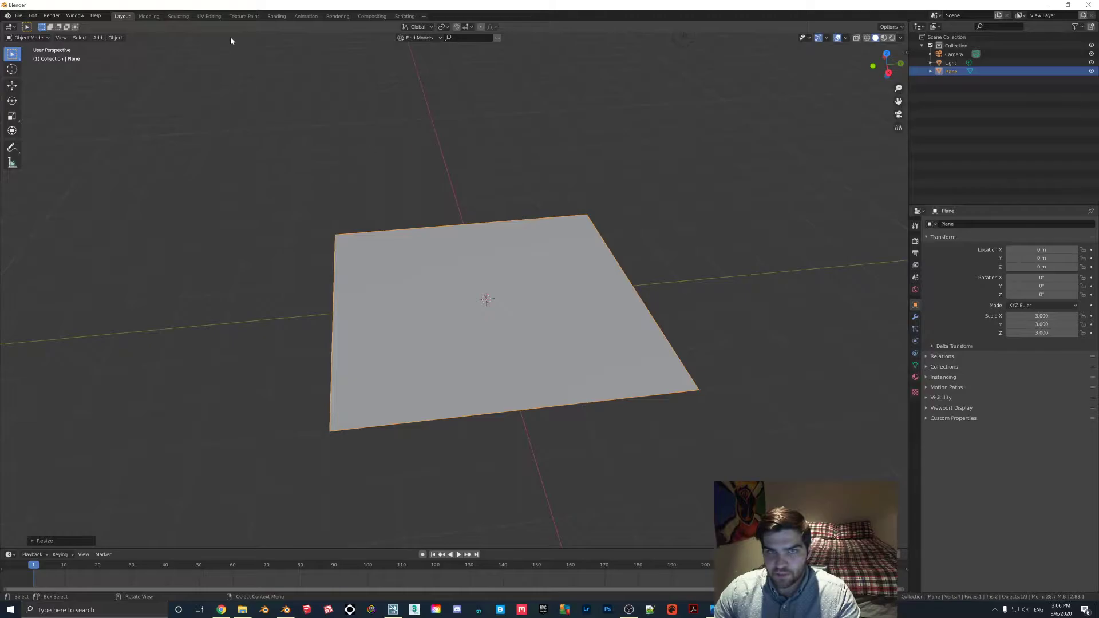
Create a new material on the plane and name it Bark.
{"action": "left_click", "coordinate": [916, 378]}
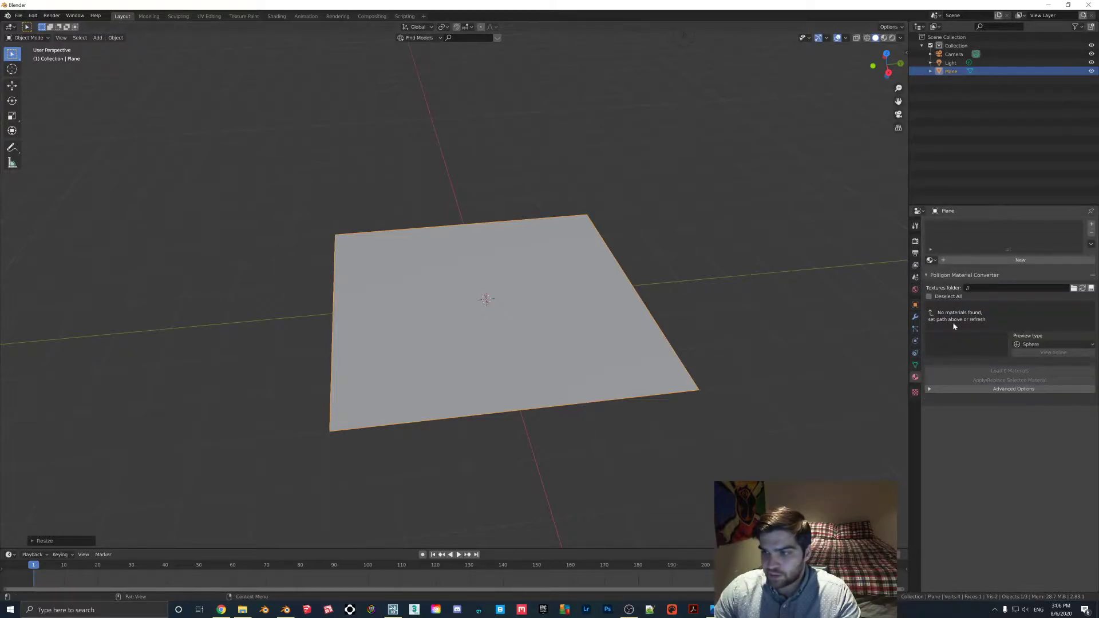
{"action": "left_click", "coordinate": [955, 260]}
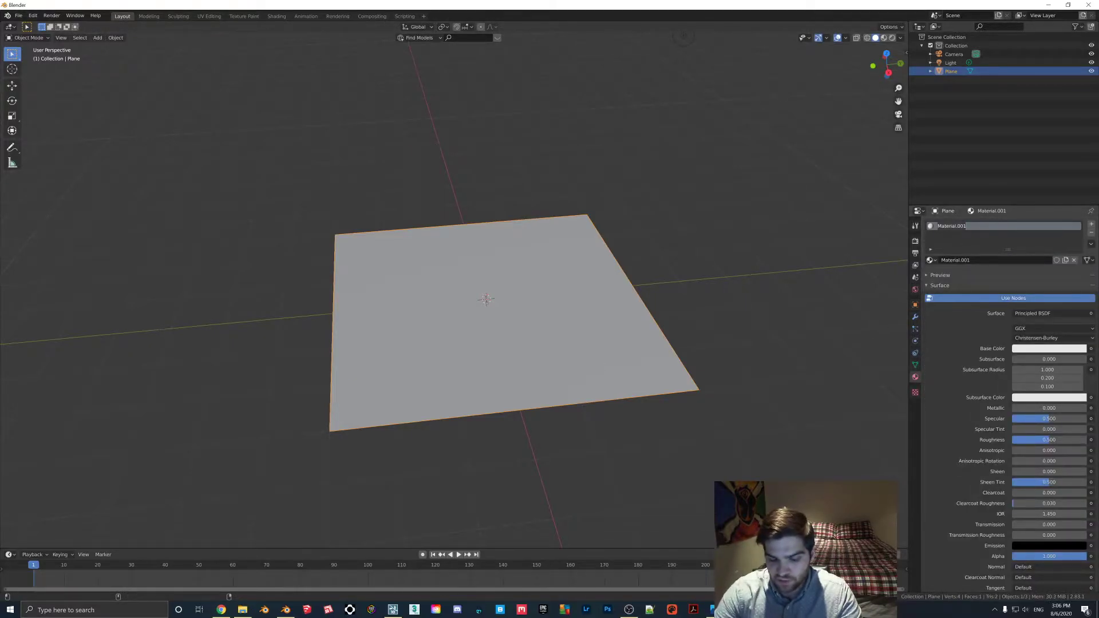
{"action": "type", "text": "Bark"}
{"action": "key", "text": "Return"}
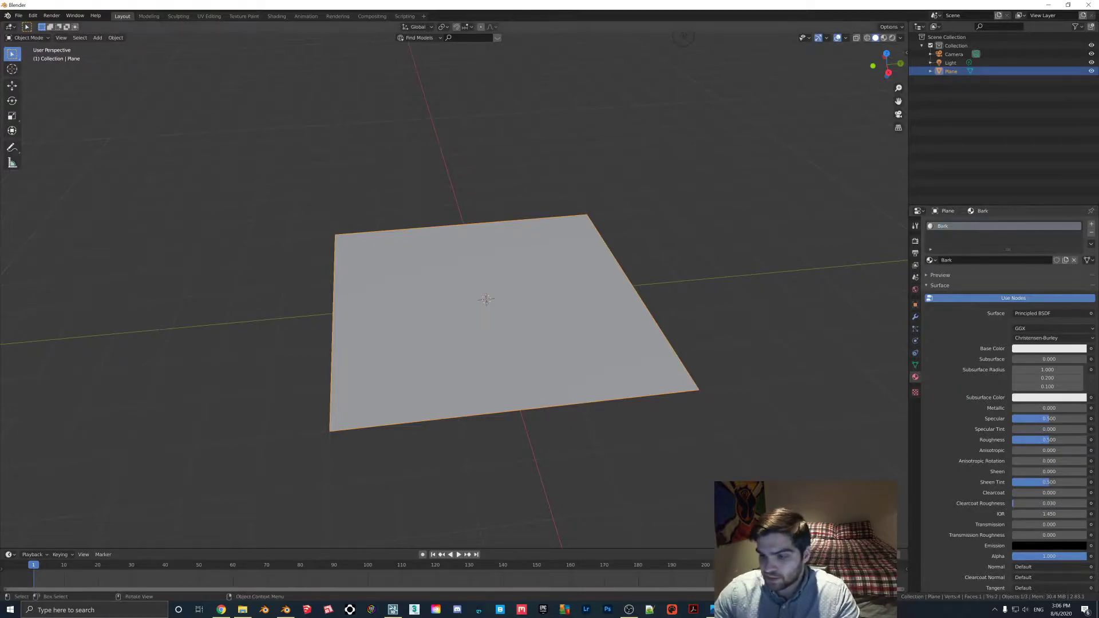
{"action": "left_click", "coordinate": [930, 144]}
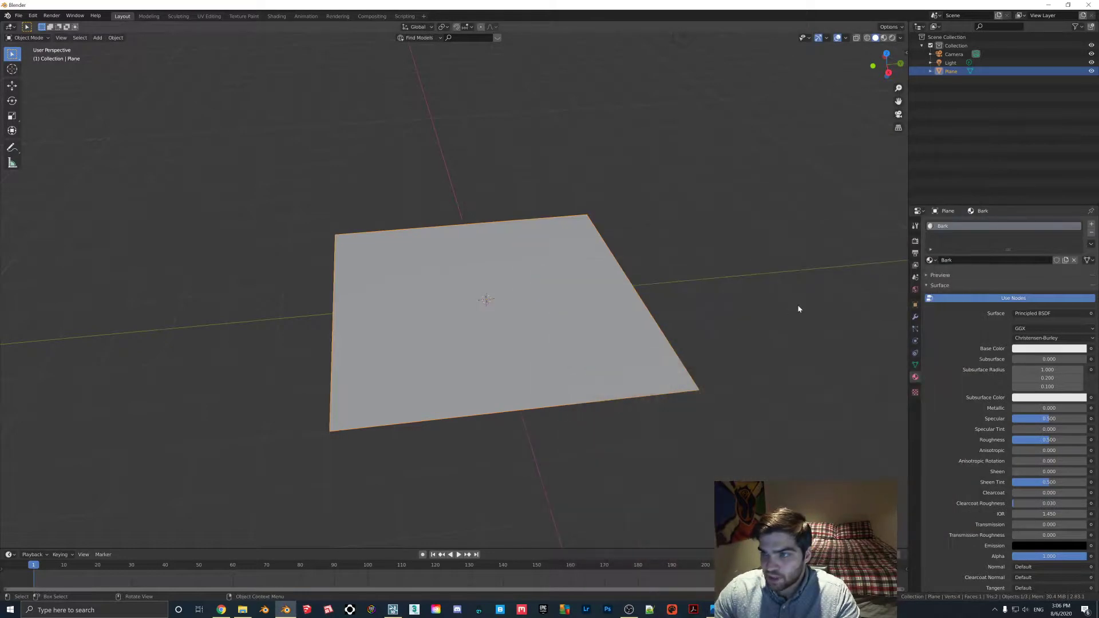
{"action": "middle_click_drag", "start_coordinate": [572, 317], "coordinate": [478, 276]}
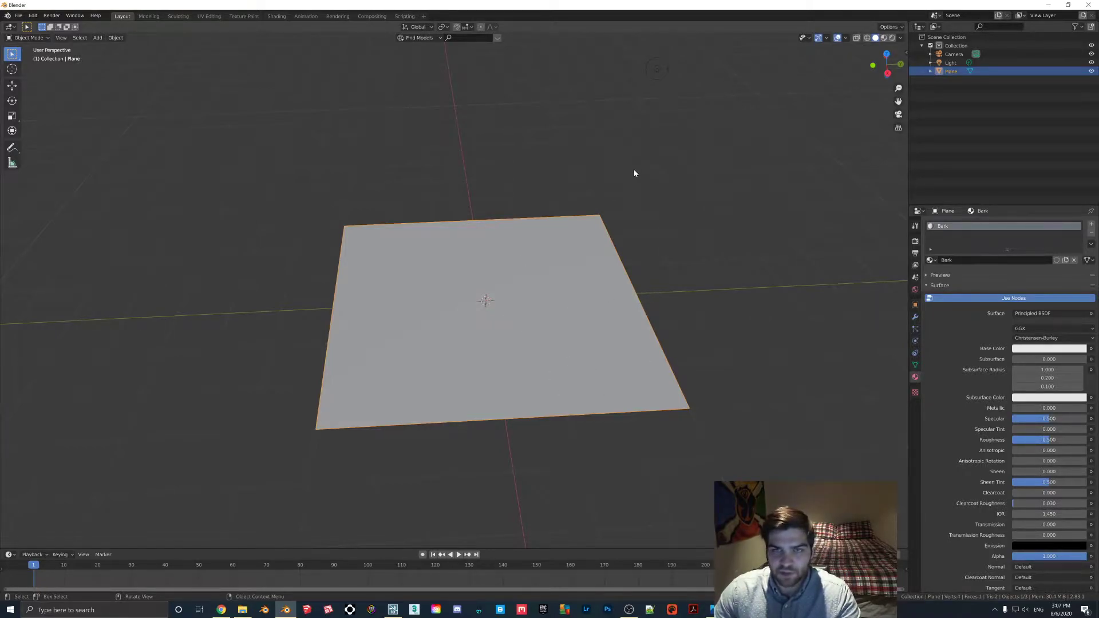
In the Shading workspace, wire the bark image from File Explorer into Base Color.
{"action": "left_click", "coordinate": [276, 16]}
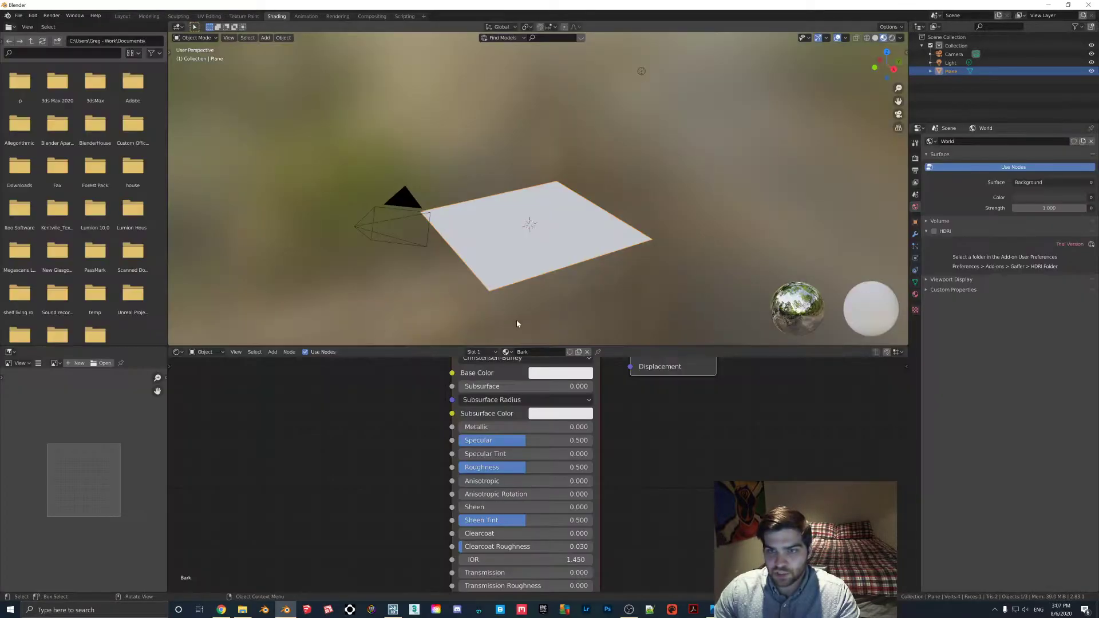
{"action": "scroll", "coordinate": [532, 448], "scroll_direction": "down", "scroll_amount": 2}
{"action": "scroll", "coordinate": [455, 429], "scroll_direction": "down", "scroll_amount": 1}
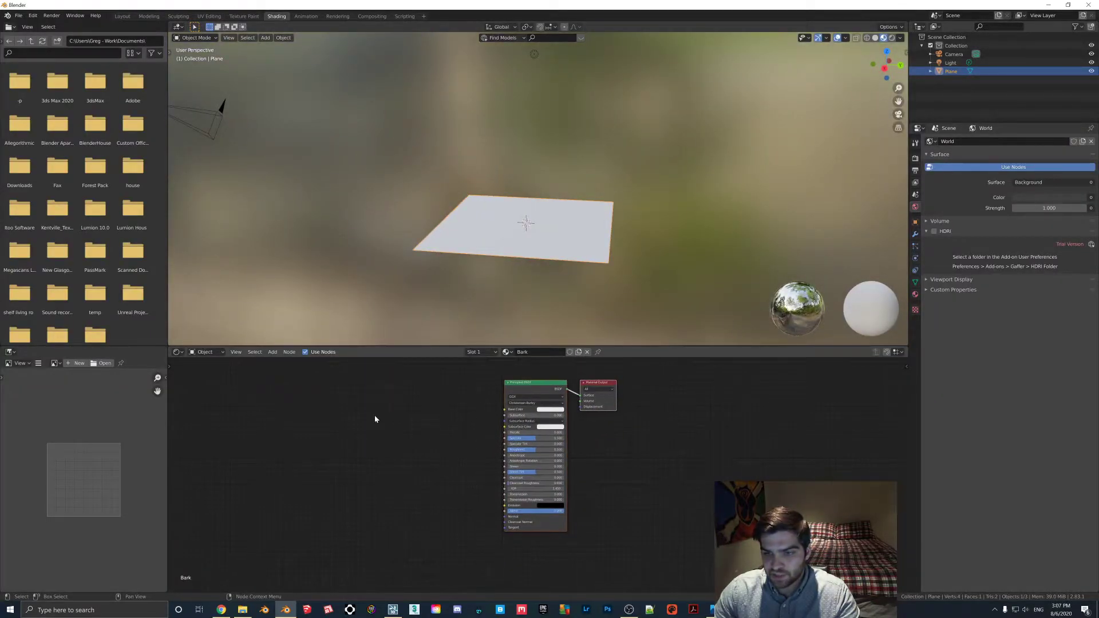
{"action": "left_click", "coordinate": [243, 609]}
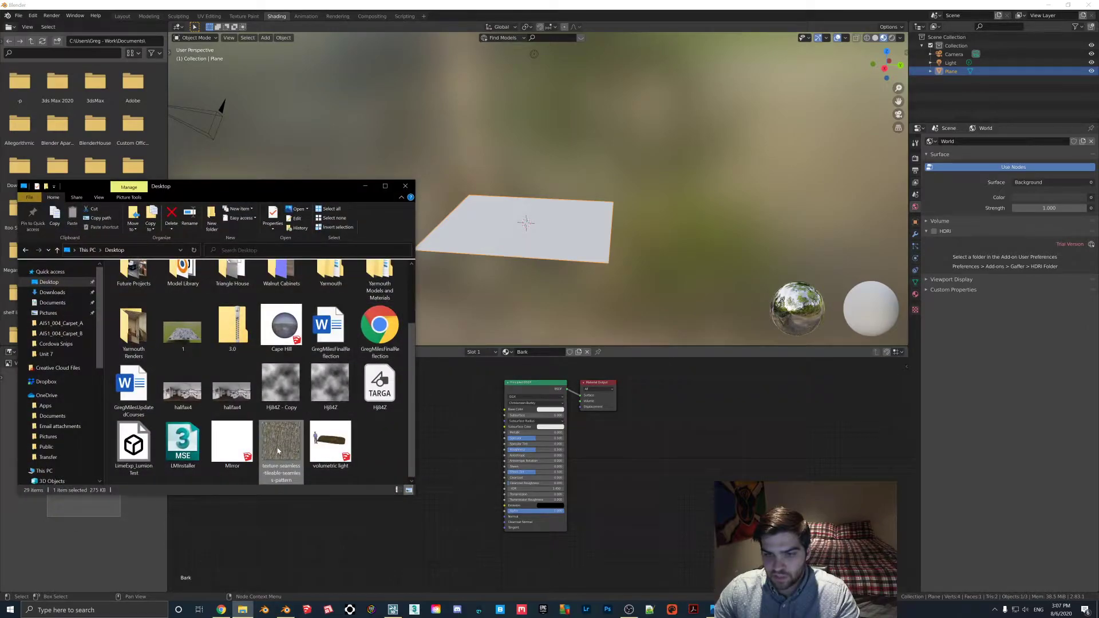
{"action": "mouse_move", "coordinate": [281, 447]}
{"action": "left_mouse_down"}
{"action": "mouse_move", "coordinate": [471, 402]}
{"action": "mouse_move", "coordinate": [424, 379]}
{"action": "mouse_move", "coordinate": [505, 410]}
{"action": "left_mouse_up"}
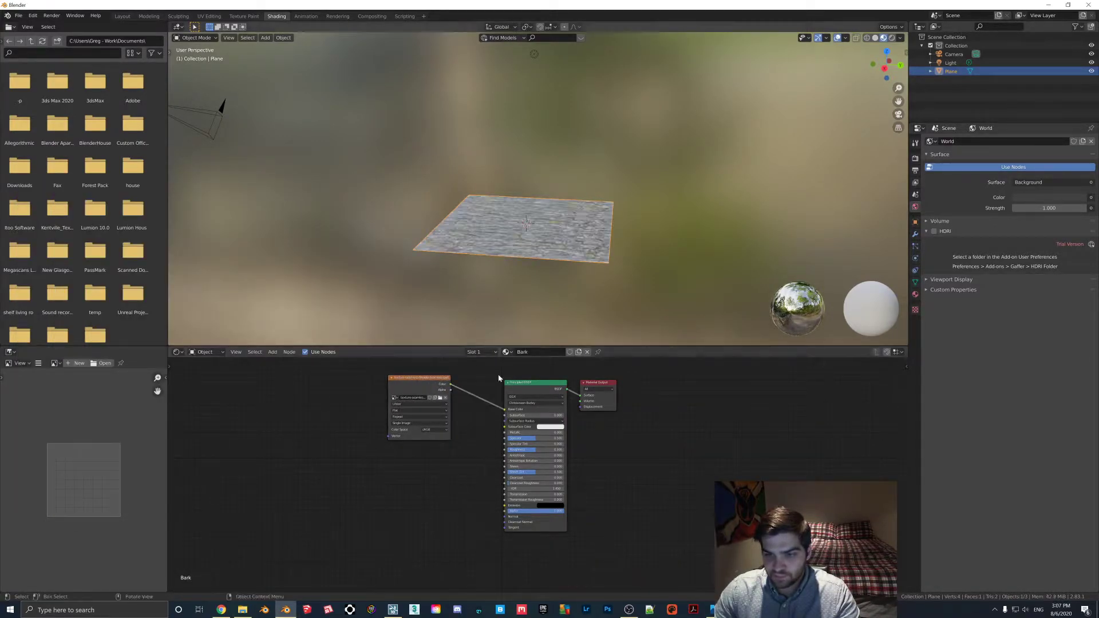
{"action": "mouse_move", "coordinate": [541, 249]}
{"action": "middle_mouse_down"}
{"action": "mouse_move", "coordinate": [604, 263]}
{"action": "mouse_move", "coordinate": [558, 298]}
{"action": "middle_mouse_up"}
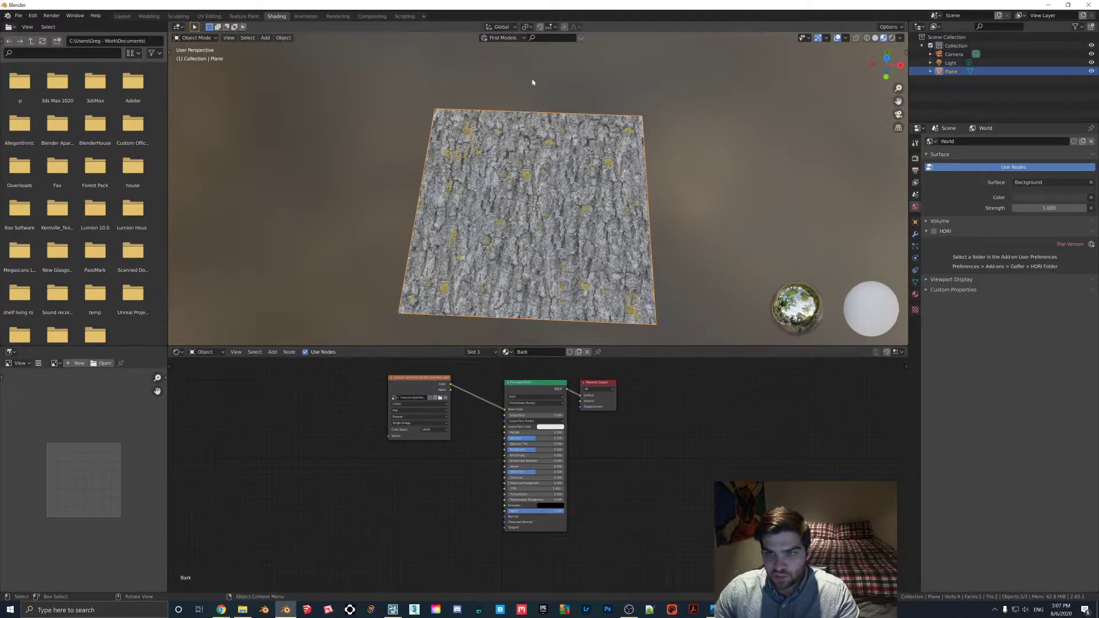
{"action": "key", "text": "alt+Tab"}
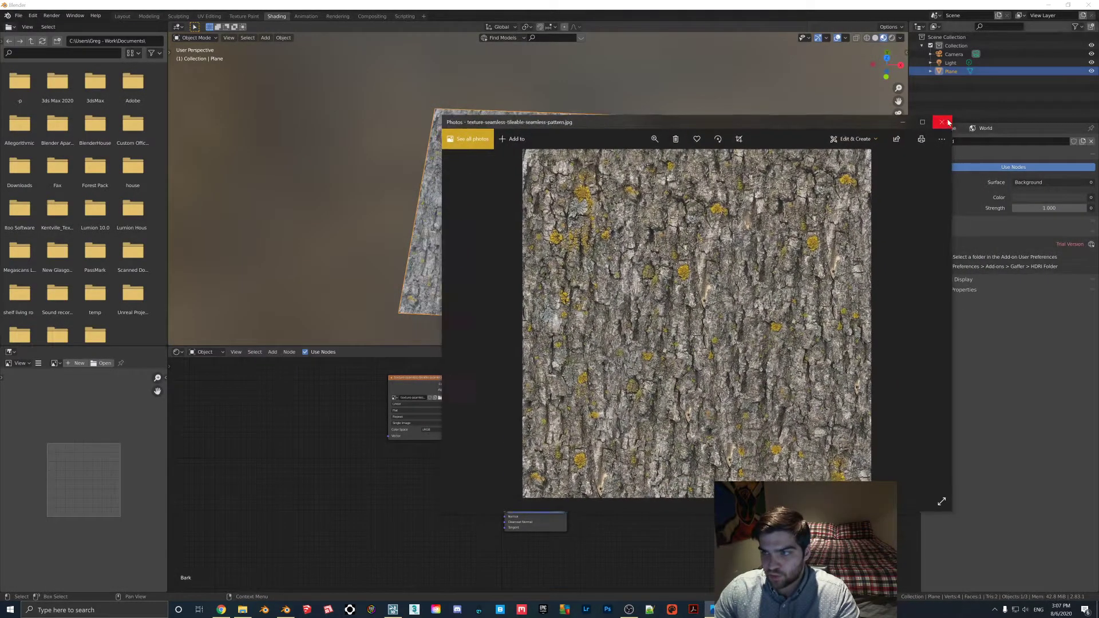
Add a UV Map node at the far left of the node editor.
{"action": "left_click", "coordinate": [945, 122]}
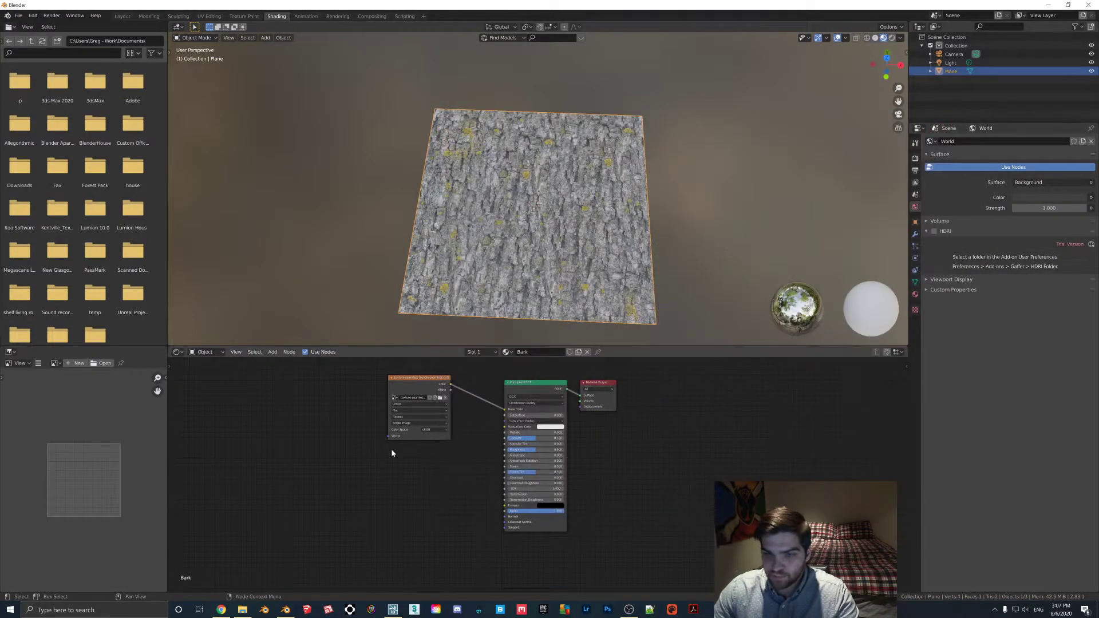
{"action": "key", "text": "shift+a"}
{"action": "type", "text": "u"}
{"action": "key", "text": "Return"}
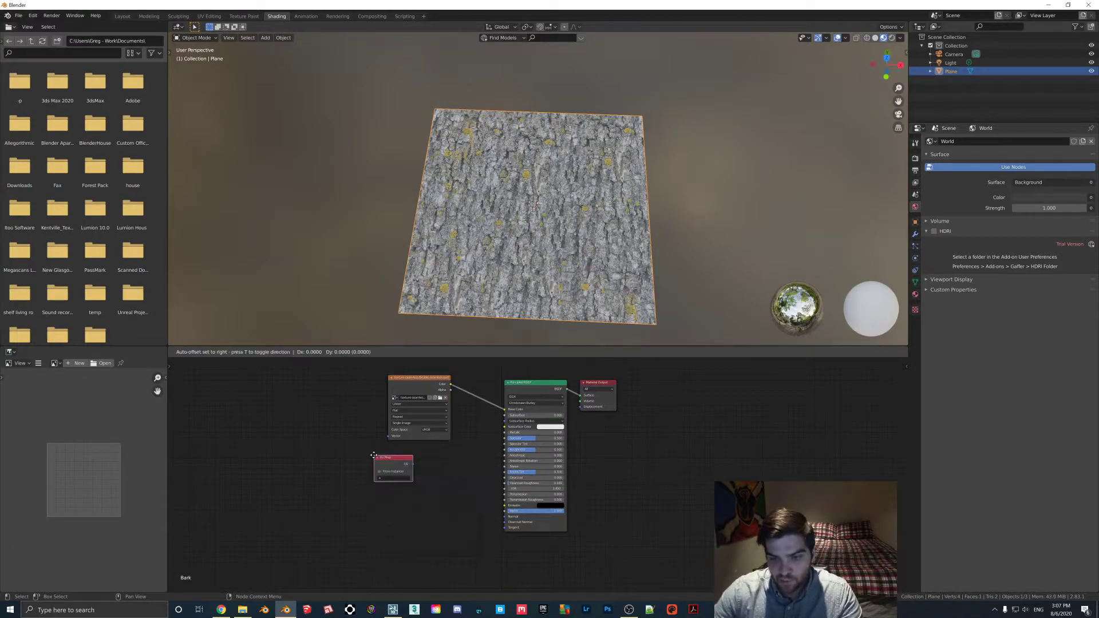
{"action": "left_click", "coordinate": [237, 402]}
Add a Mapping node fed by the UV output and raise its Scale to tile the bark.
{"action": "key", "text": "shift+a"}
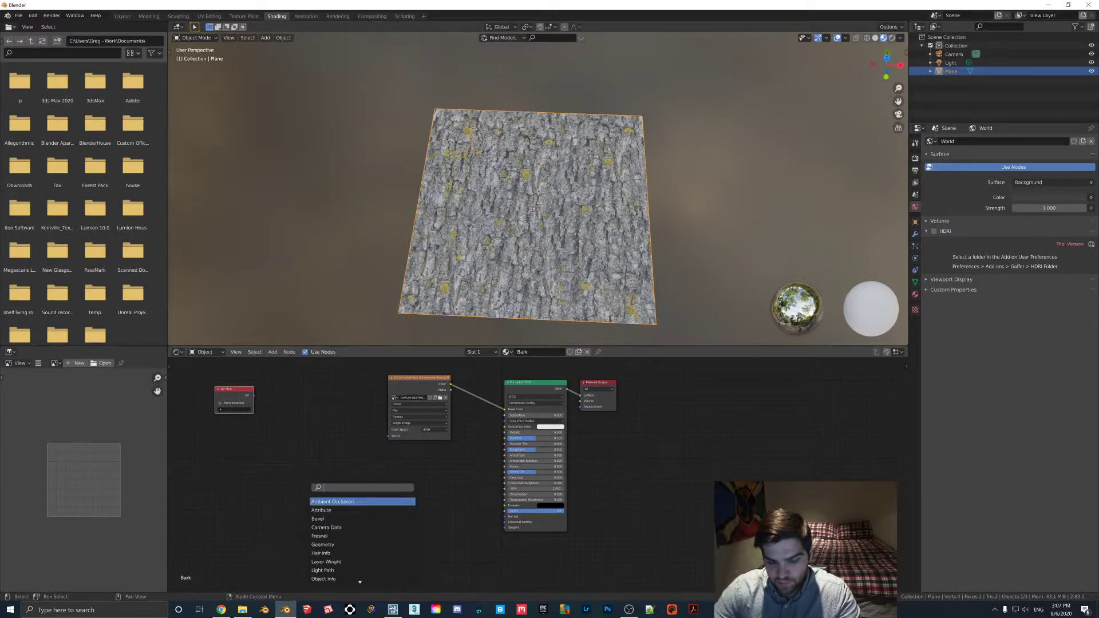
{"action": "type", "text": "mapping"}
{"action": "key", "text": "Return"}
{"action": "left_click", "coordinate": [279, 379]}
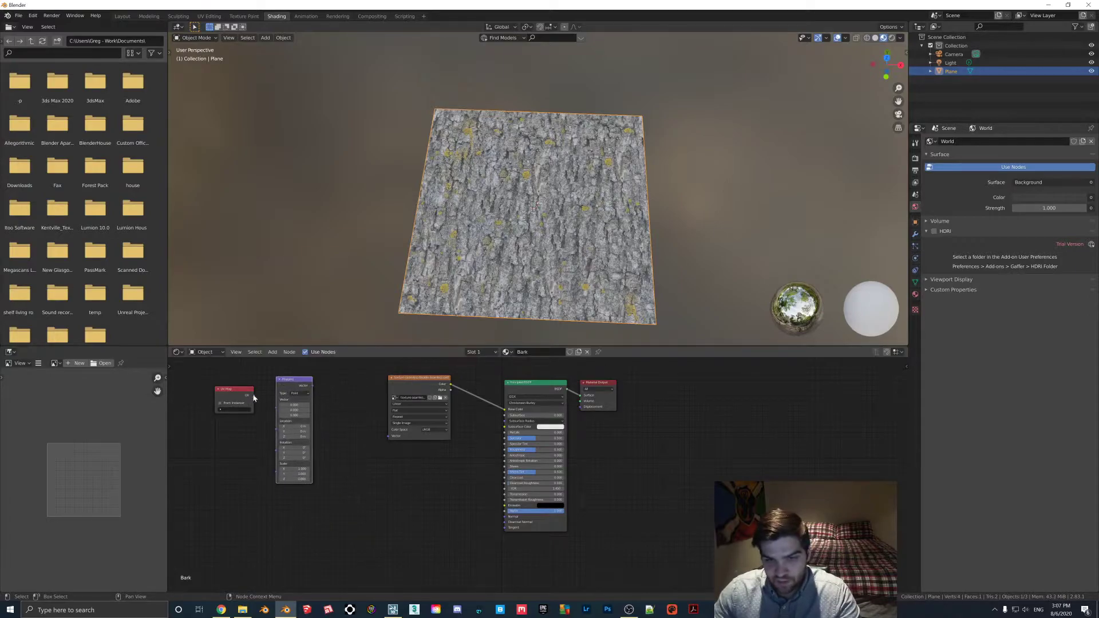
{"action": "left_click_drag", "start_coordinate": [254, 400], "coordinate": [390, 435]}
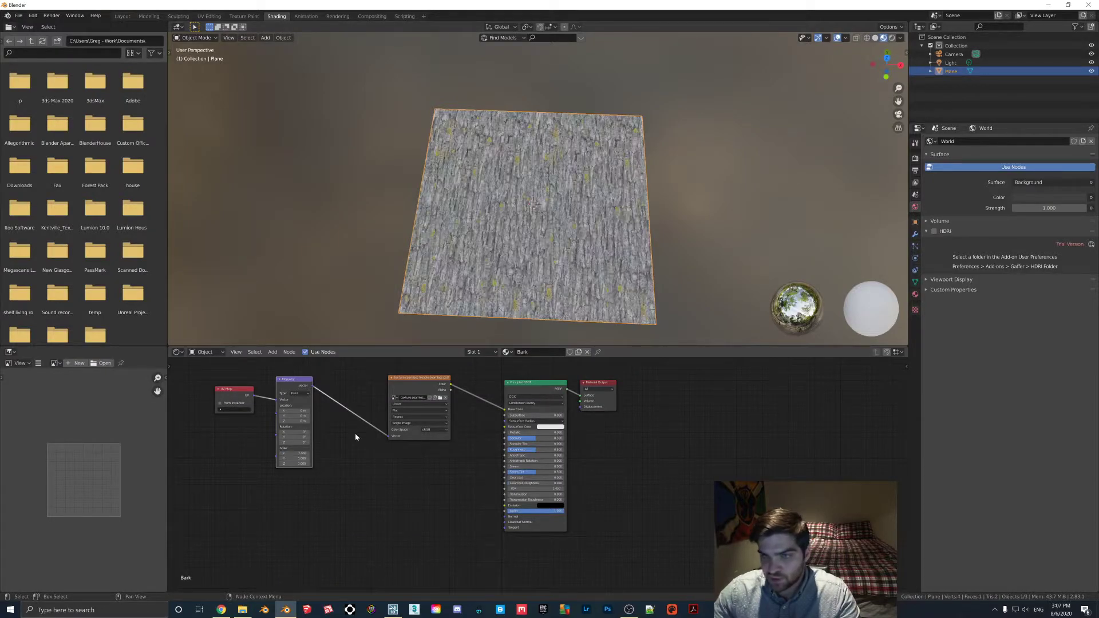
{"action": "left_click_drag", "start_coordinate": [287, 459], "coordinate": [303, 462]}
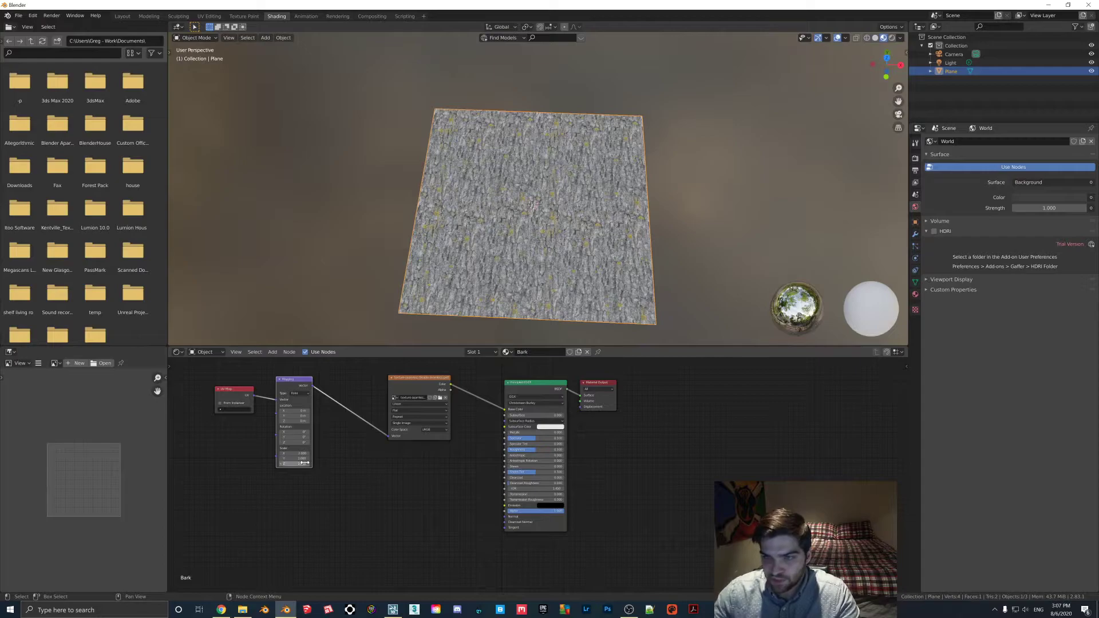
{"action": "mouse_move", "coordinate": [516, 258]}
{"action": "middle_mouse_down"}
{"action": "mouse_move", "coordinate": [487, 289]}
{"action": "mouse_move", "coordinate": [545, 238]}
{"action": "middle_mouse_up"}
{"action": "scroll", "coordinate": [487, 290], "scroll_direction": "up", "scroll_amount": 2}
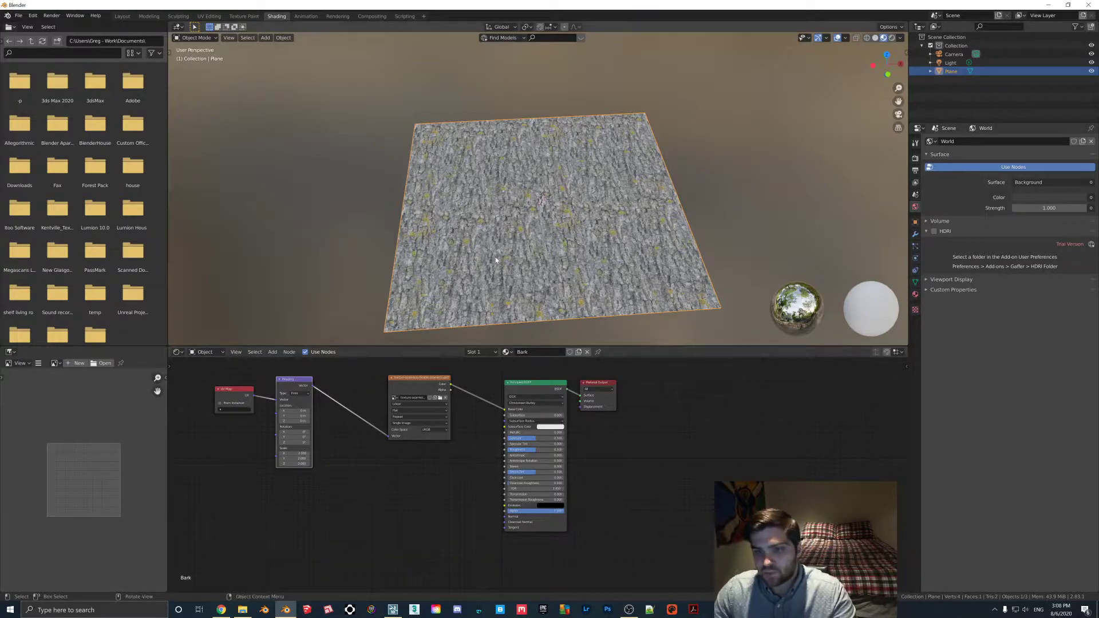
Export the finely tiled bark plane to FBX as Plane 2.fbx.
{"action": "left_click", "coordinate": [17, 17]}
{"action": "mouse_move", "coordinate": [35, 140]}
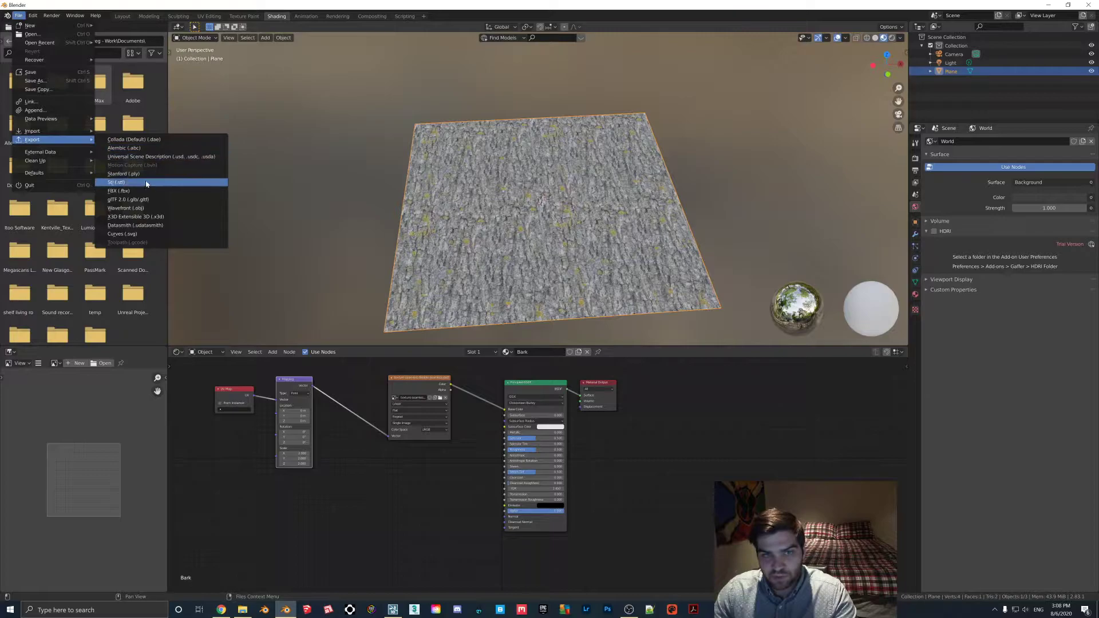
{"action": "left_click", "coordinate": [146, 191]}
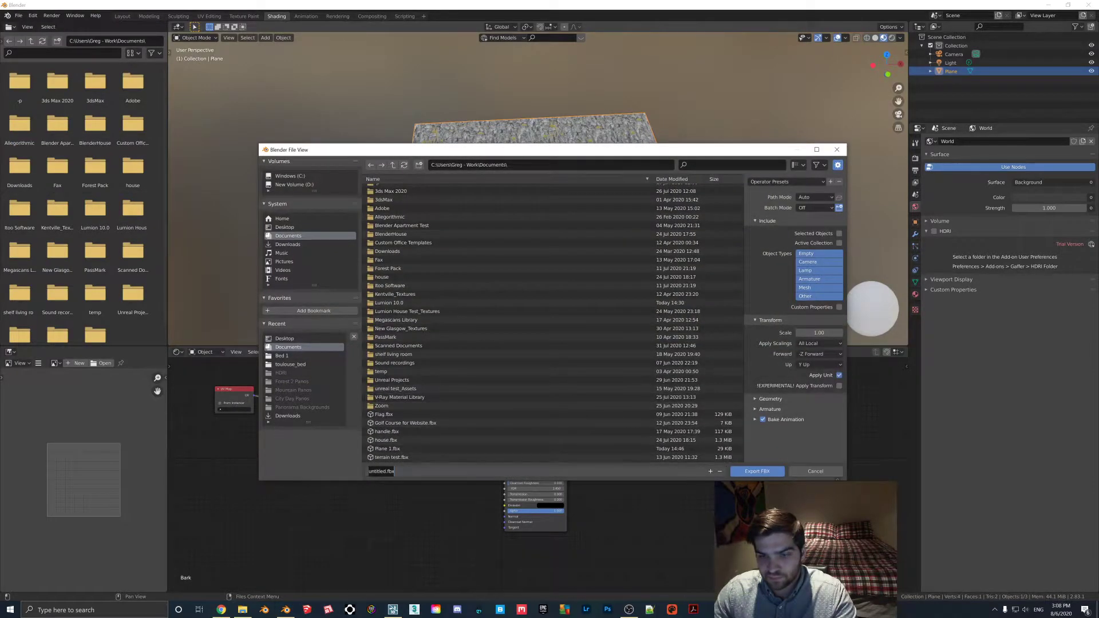
{"action": "type", "text": "plane"}
{"action": "key", "text": "Return"}
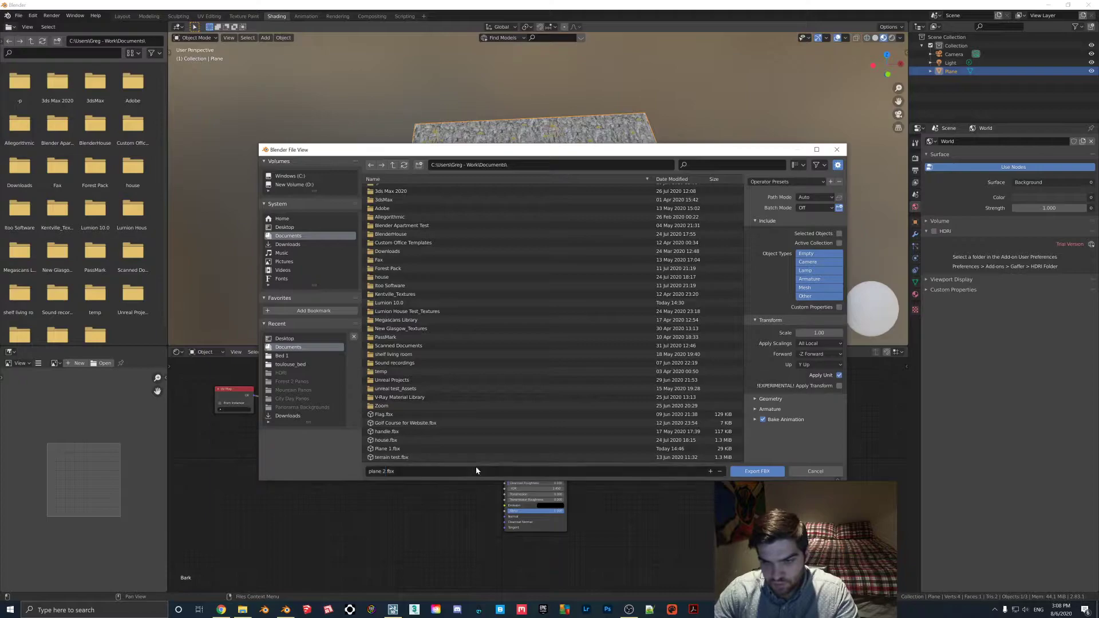
{"action": "right_click", "coordinate": [400, 453]}
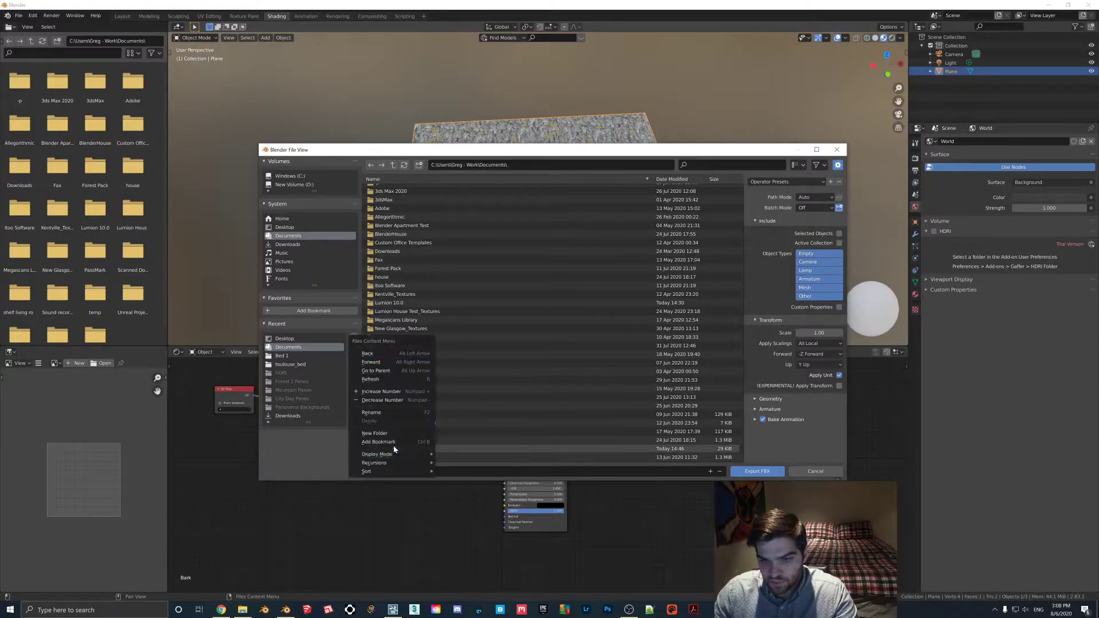
{"action": "left_click", "coordinate": [447, 449]}
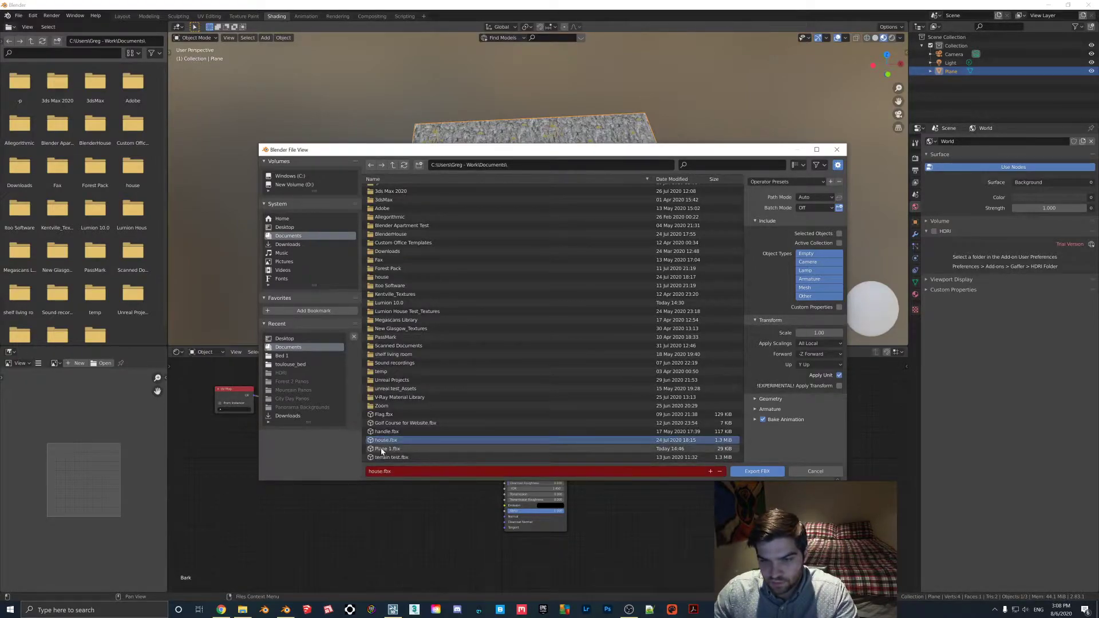
{"action": "right_click", "coordinate": [361, 351]}
{"action": "left_click", "coordinate": [370, 421]}
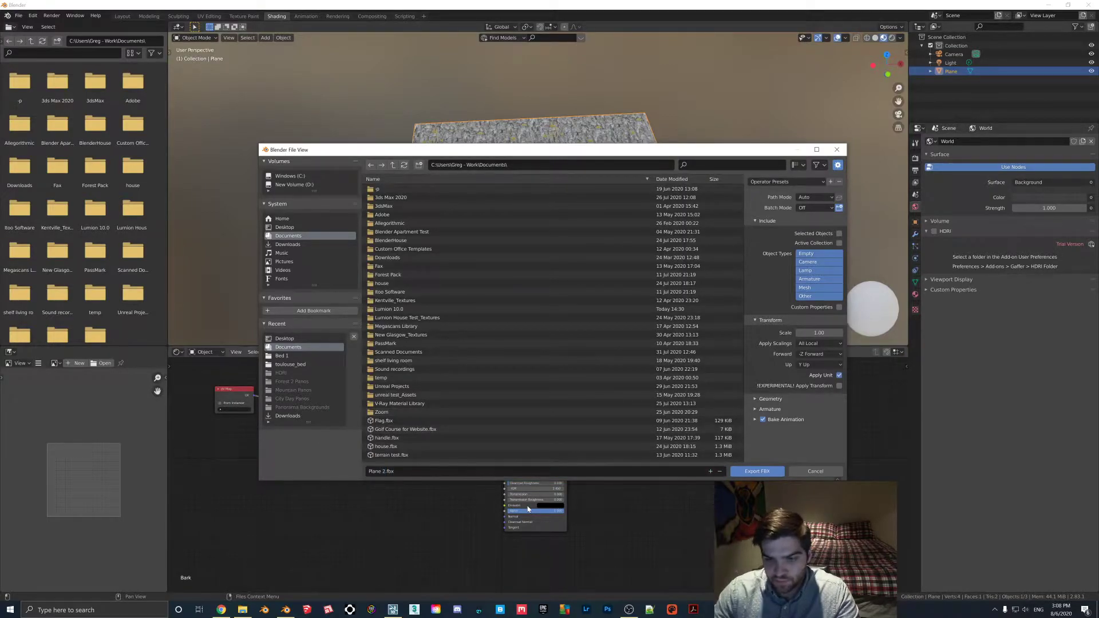
{"action": "key", "text": "Escape"}
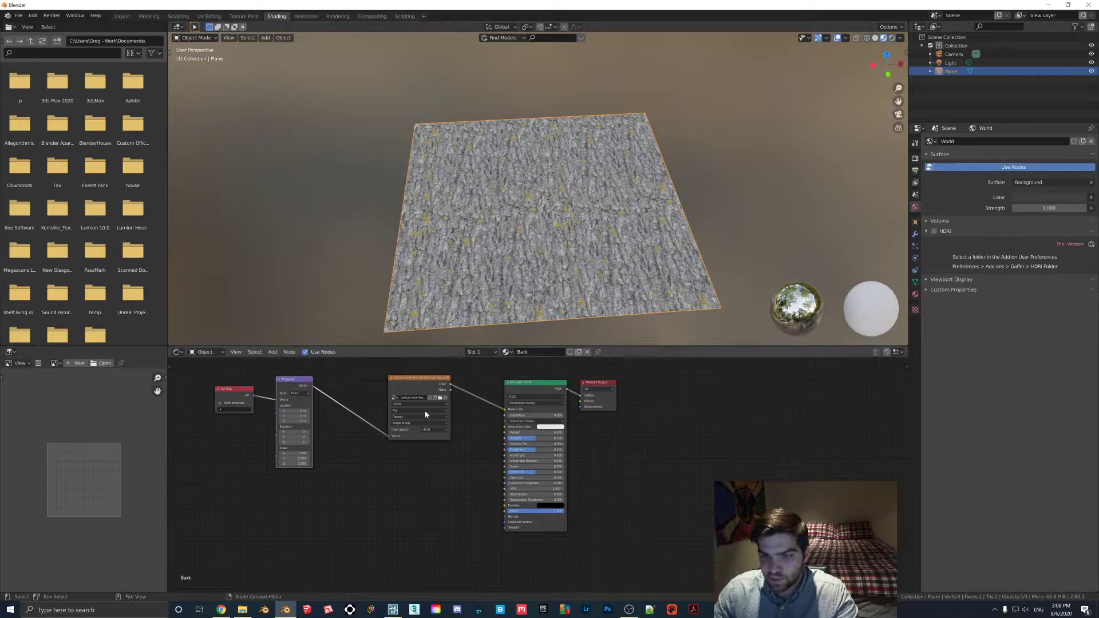
Lower the Mapping Scale to enlarge the bark, then export it as Plane 1.fbx.
{"action": "left_click_drag", "start_coordinate": [293, 454], "coordinate": [284, 454]}
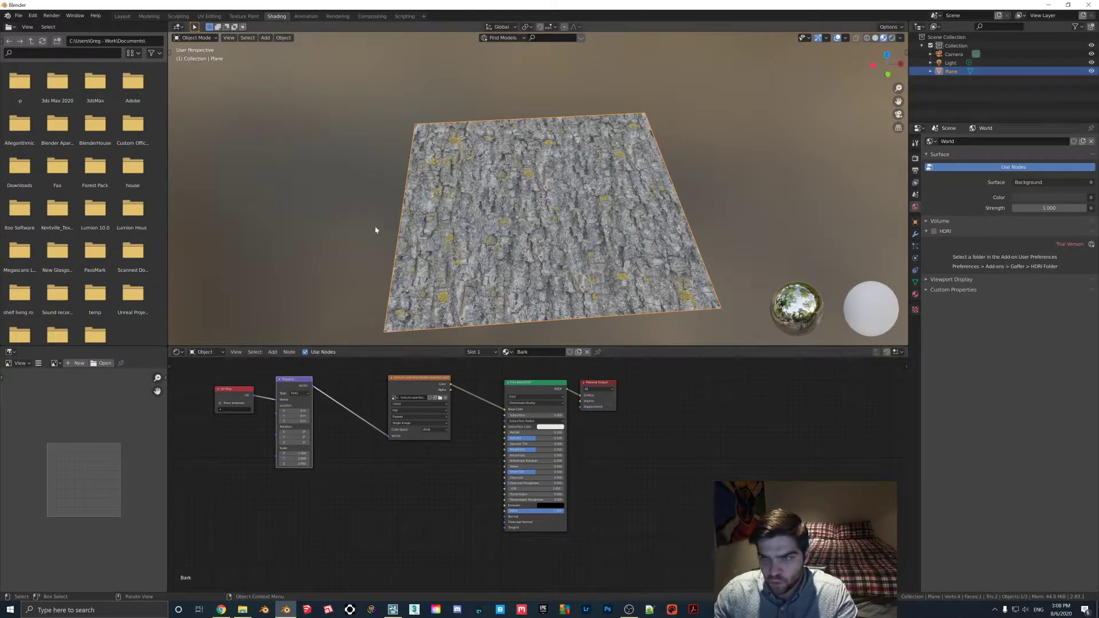
{"action": "left_click", "coordinate": [19, 16]}
{"action": "mouse_move", "coordinate": [33, 139]}
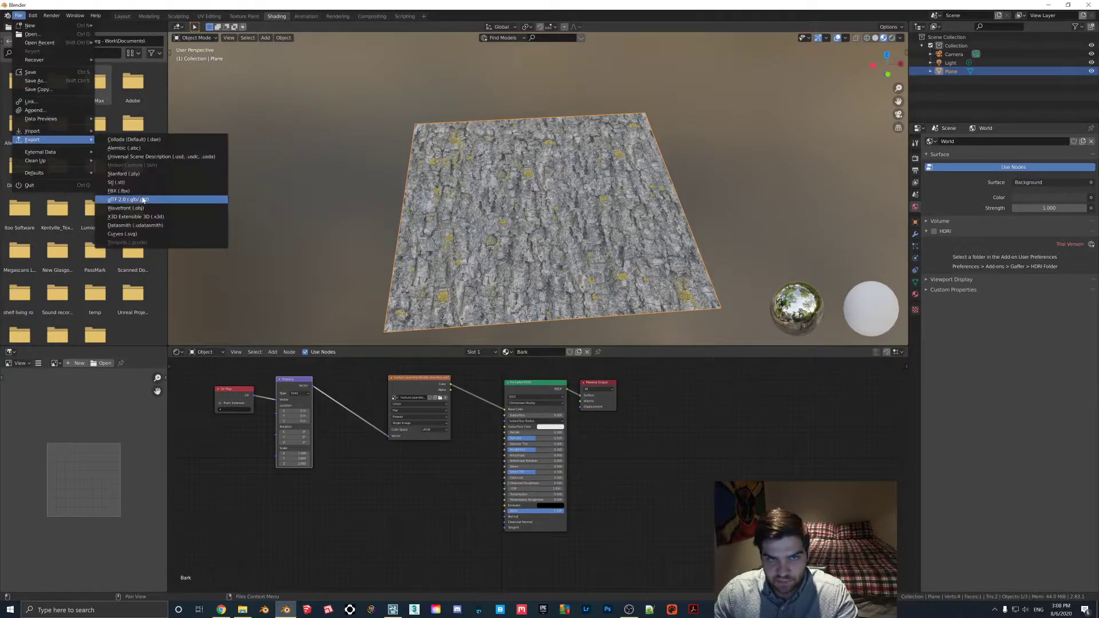
{"action": "left_click", "coordinate": [130, 196]}
{"action": "scroll", "coordinate": [473, 392], "scroll_direction": "down", "scroll_amount": 1}
{"action": "left_click", "coordinate": [396, 472]}
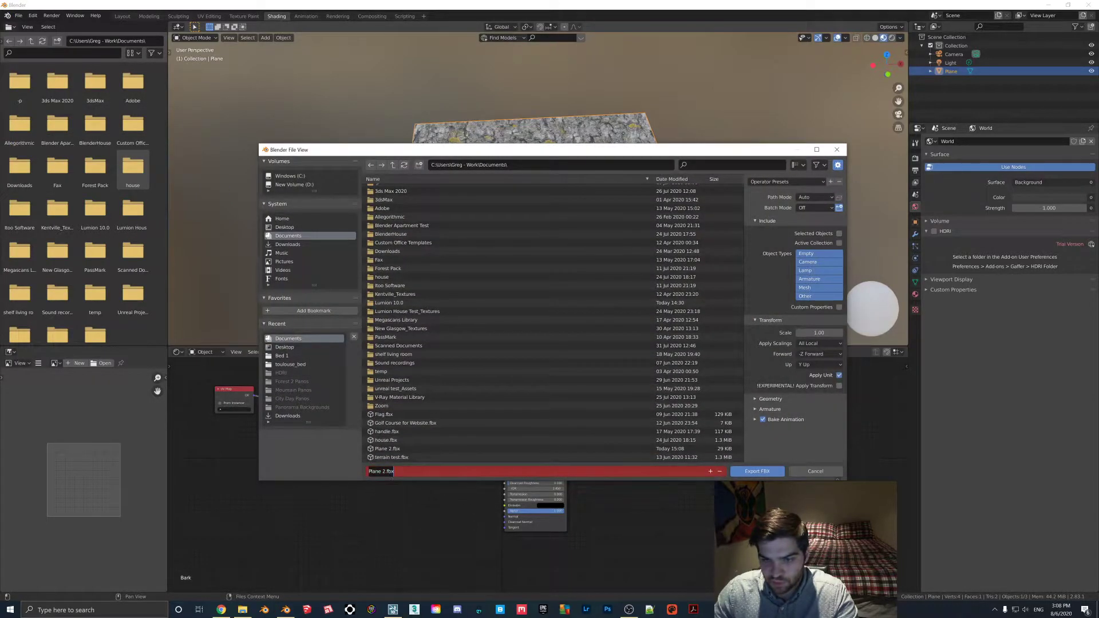
{"action": "type", "text": "1"}
{"action": "key", "text": "Return"}
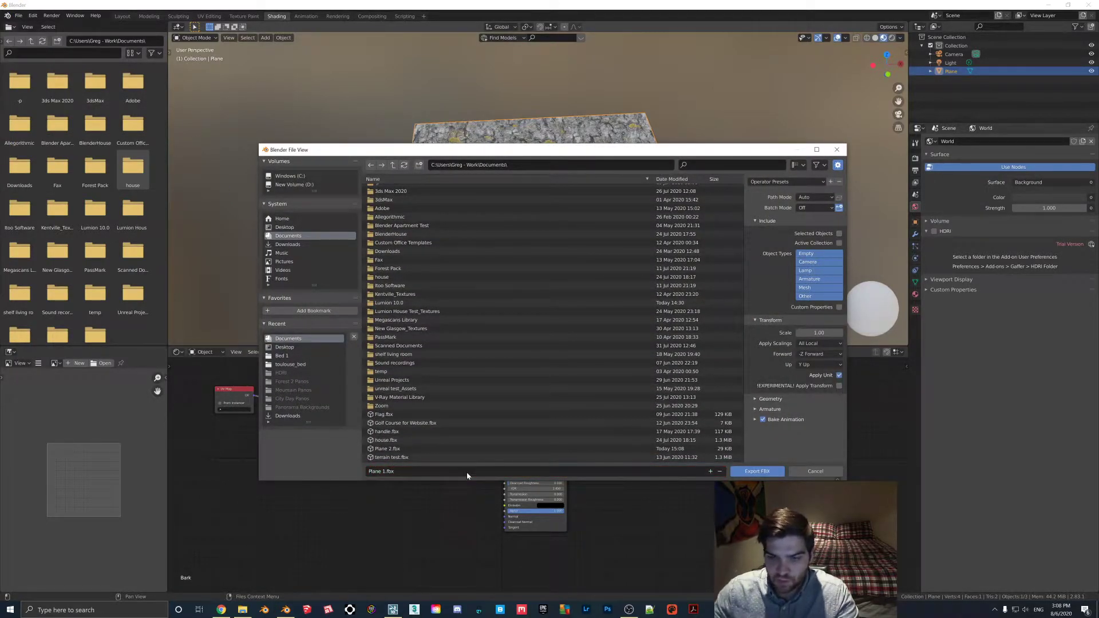
{"action": "key", "text": "Return"}
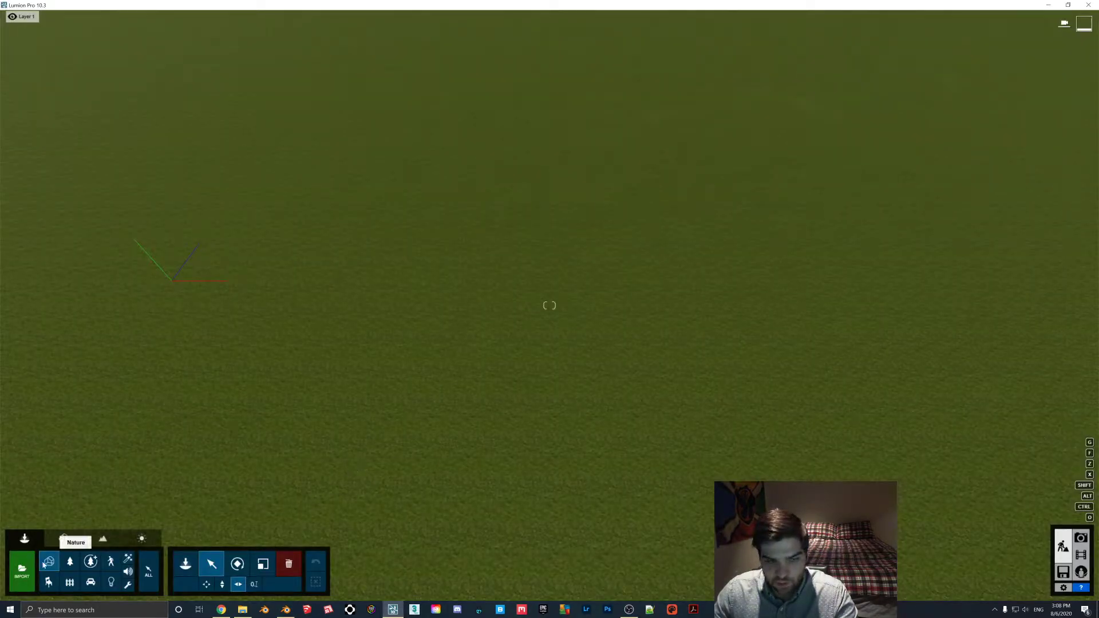
Import Plane 1.fbx from Documents and place it in the Lumion scene.
{"action": "left_click", "coordinate": [21, 569]}
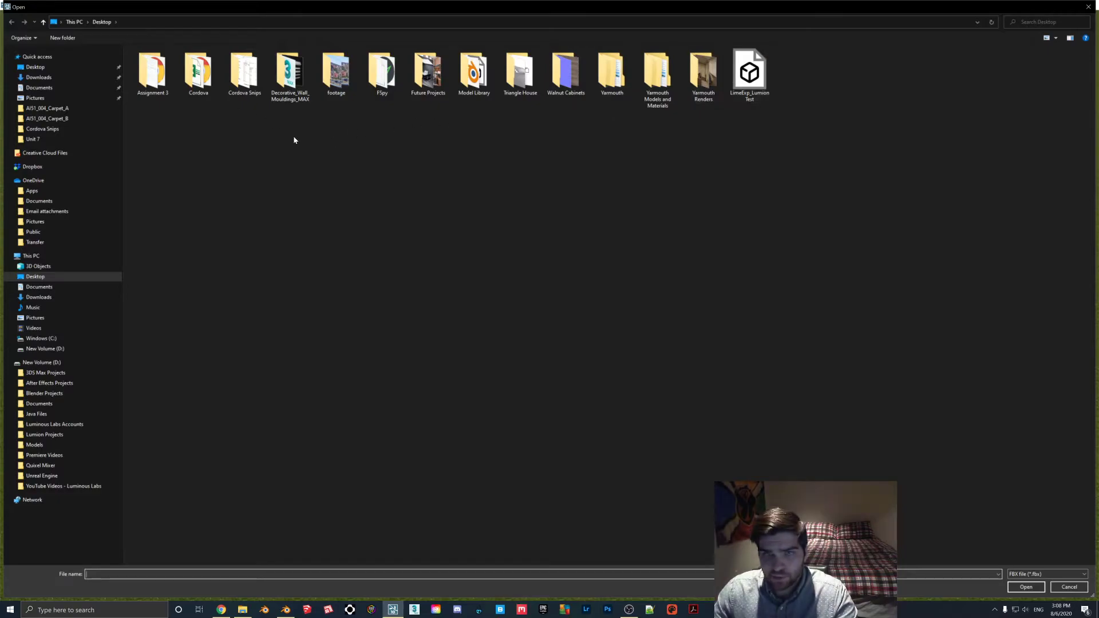
{"action": "left_click", "coordinate": [38, 87]}
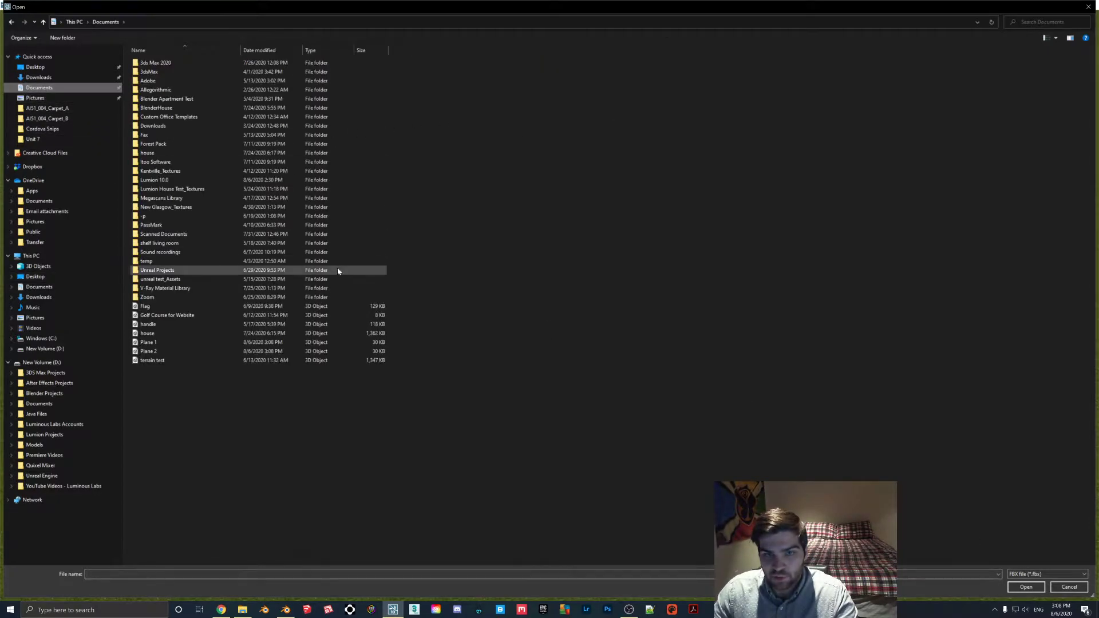
{"action": "double_click", "coordinate": [167, 342]}
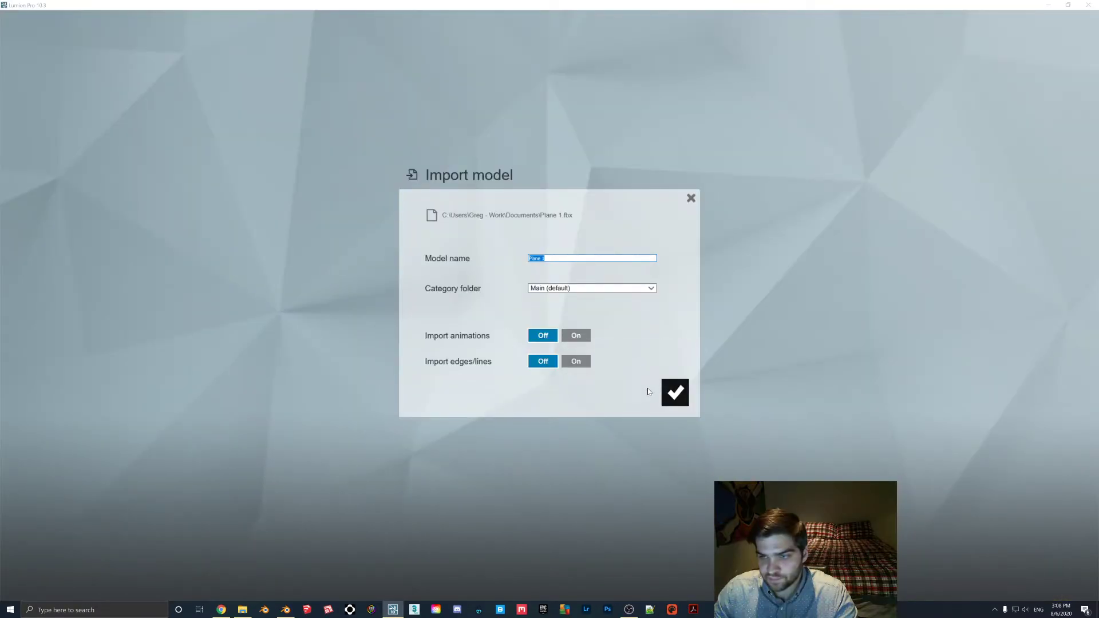
{"action": "left_click", "coordinate": [675, 393]}
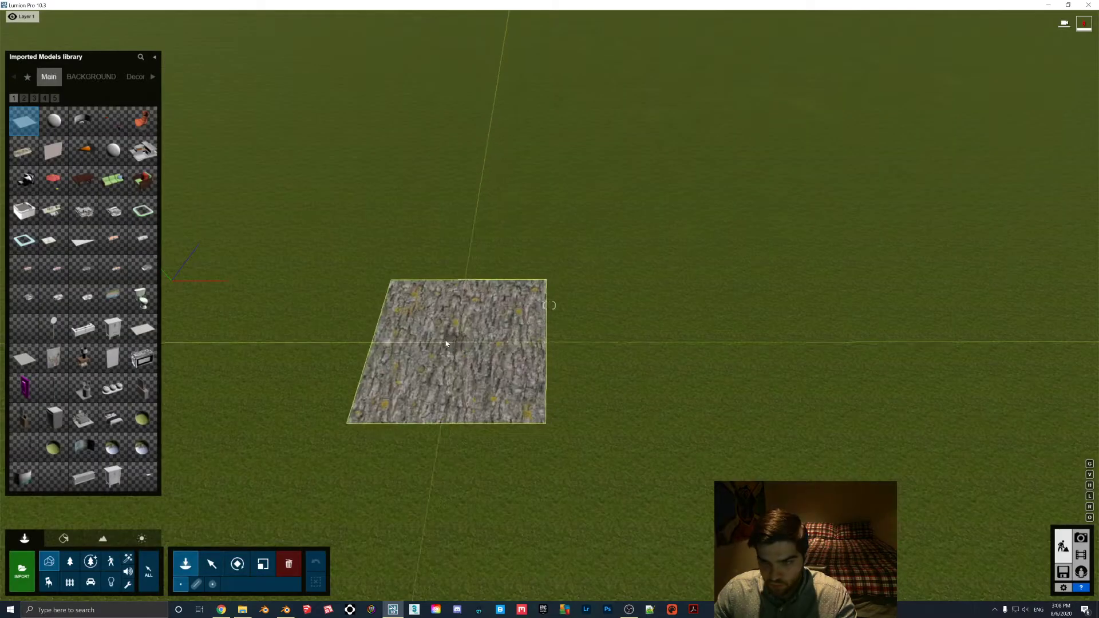
{"action": "left_click", "coordinate": [446, 345]}
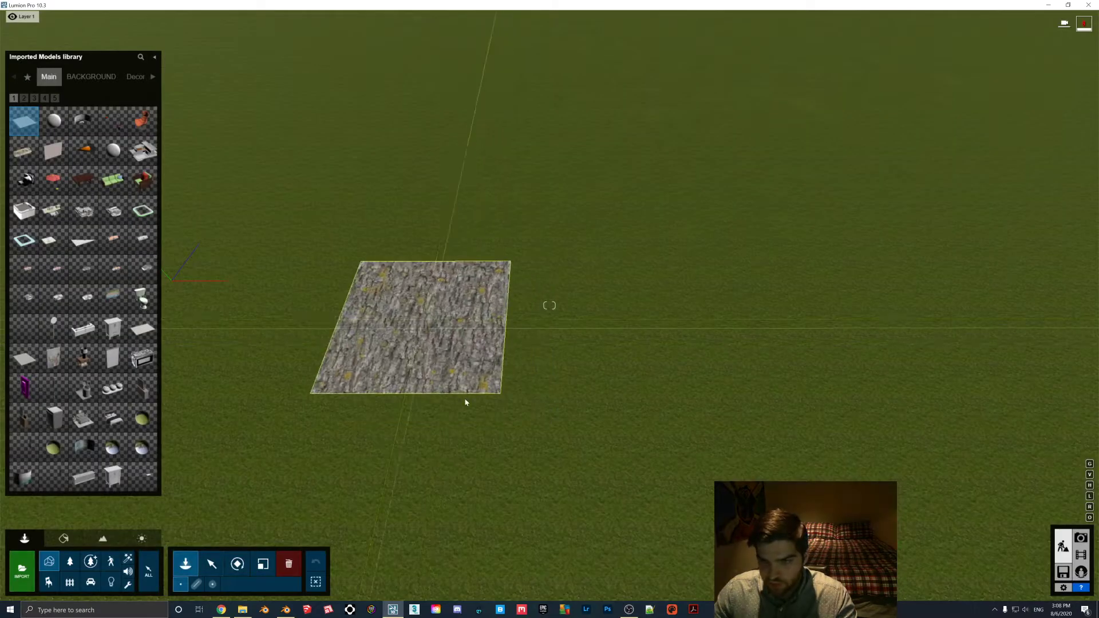
{"action": "right_click_drag", "start_coordinate": [465, 398], "coordinate": [434, 605]}
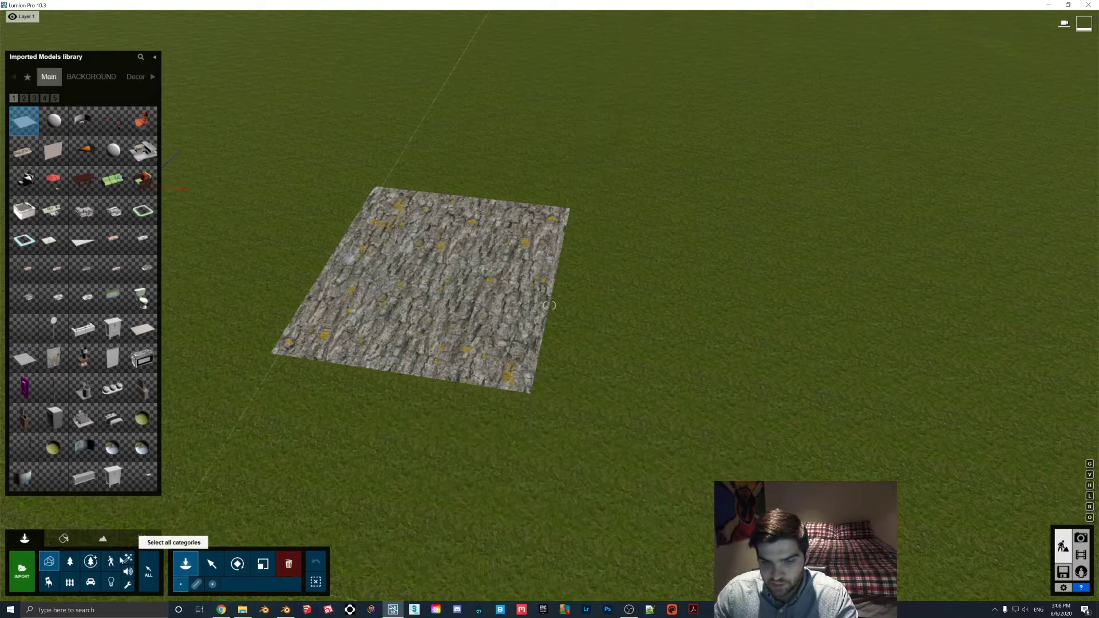
Import Plane 2.fbx, set it beside the first plane, select it, and return to Blender.
{"action": "left_click", "coordinate": [22, 567]}
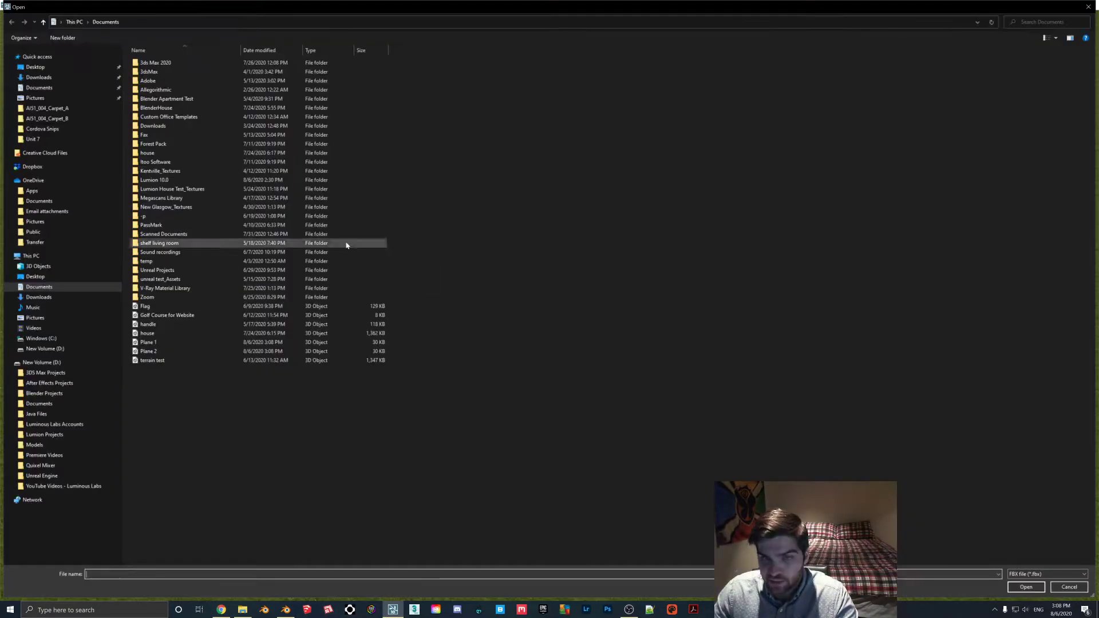
{"action": "double_click", "coordinate": [172, 354]}
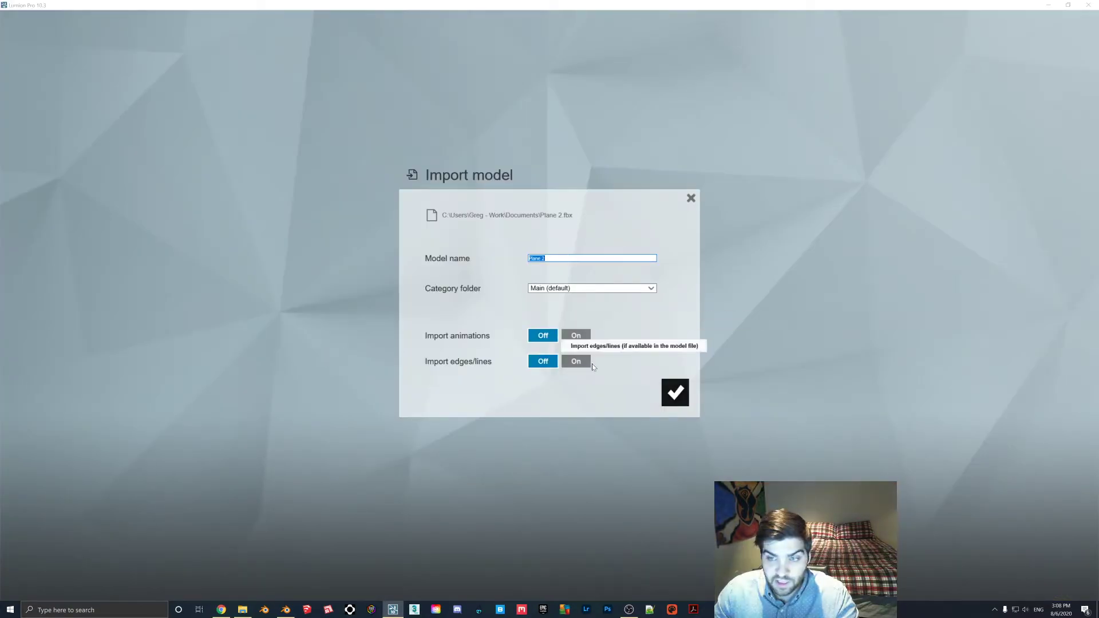
{"action": "left_click", "coordinate": [688, 404]}
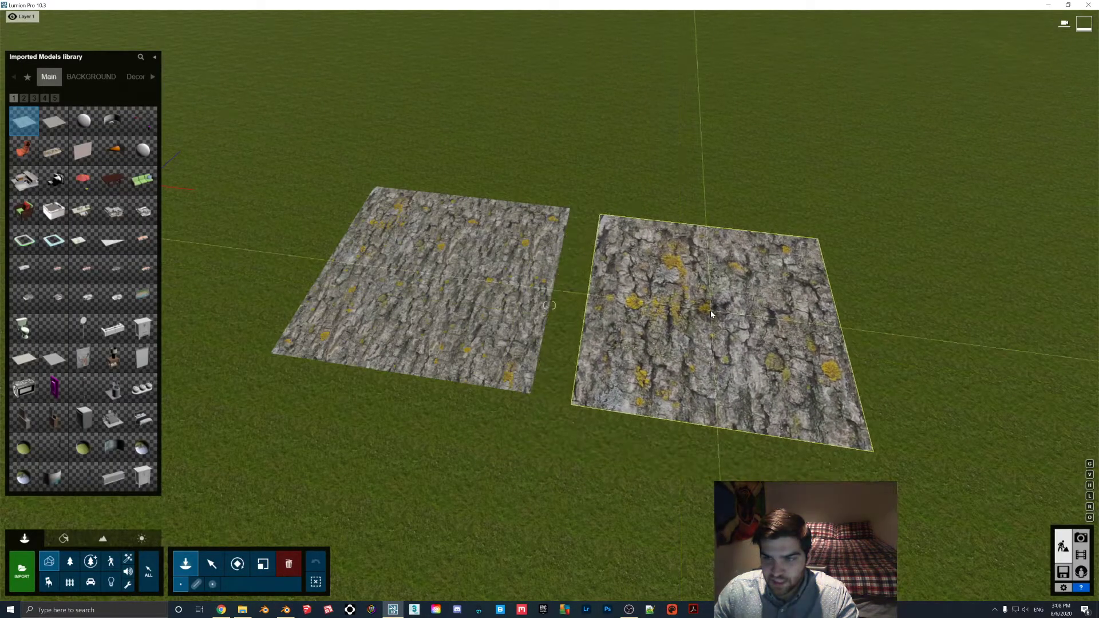
{"action": "left_click", "coordinate": [713, 310]}
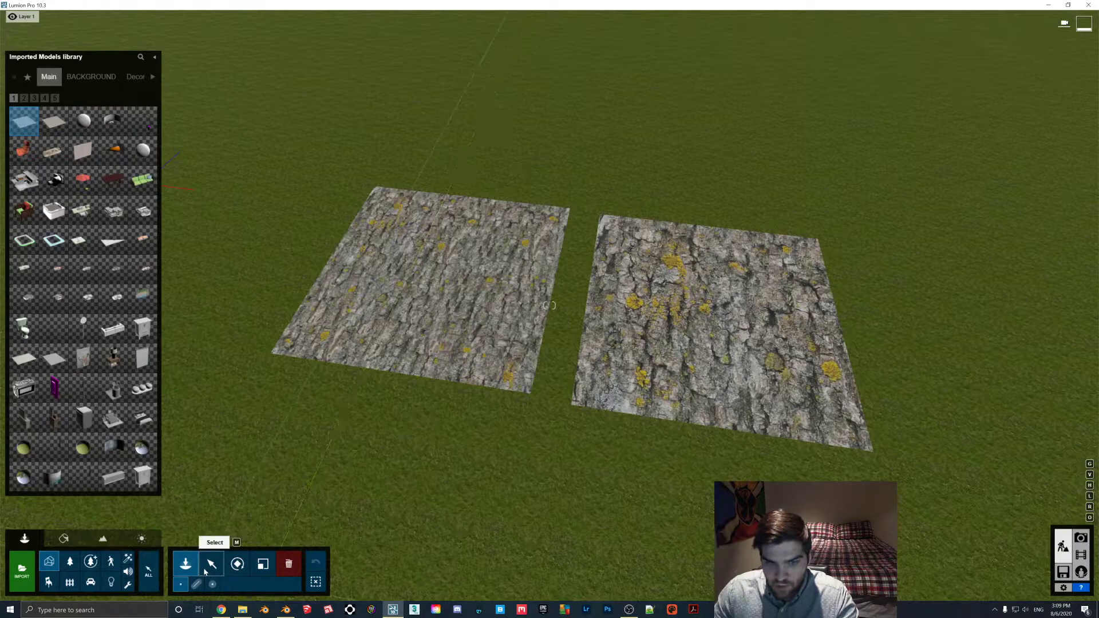
{"action": "left_click", "coordinate": [211, 563]}
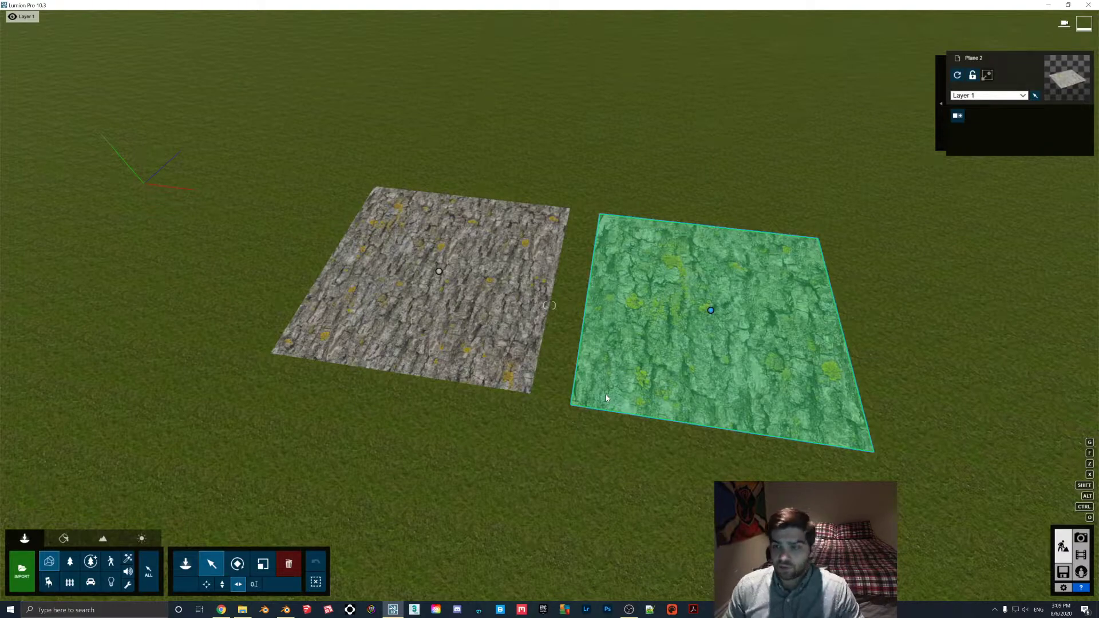
{"action": "left_click", "coordinate": [286, 611]}
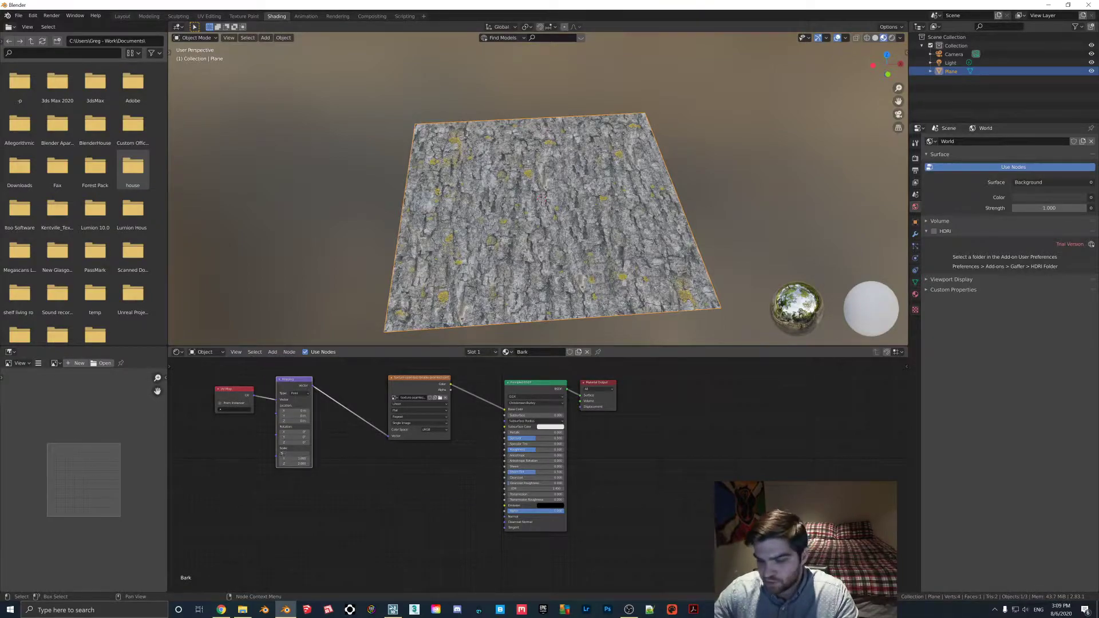
Raise the Mapping Scale for much finer bark tiling and export it as Plane 5.fbx.
{"action": "mouse_move", "coordinate": [301, 454]}
{"action": "left_mouse_down"}
{"action": "mouse_move", "coordinate": [327, 470]}
{"action": "mouse_move", "coordinate": [297, 458]}
{"action": "left_mouse_up"}
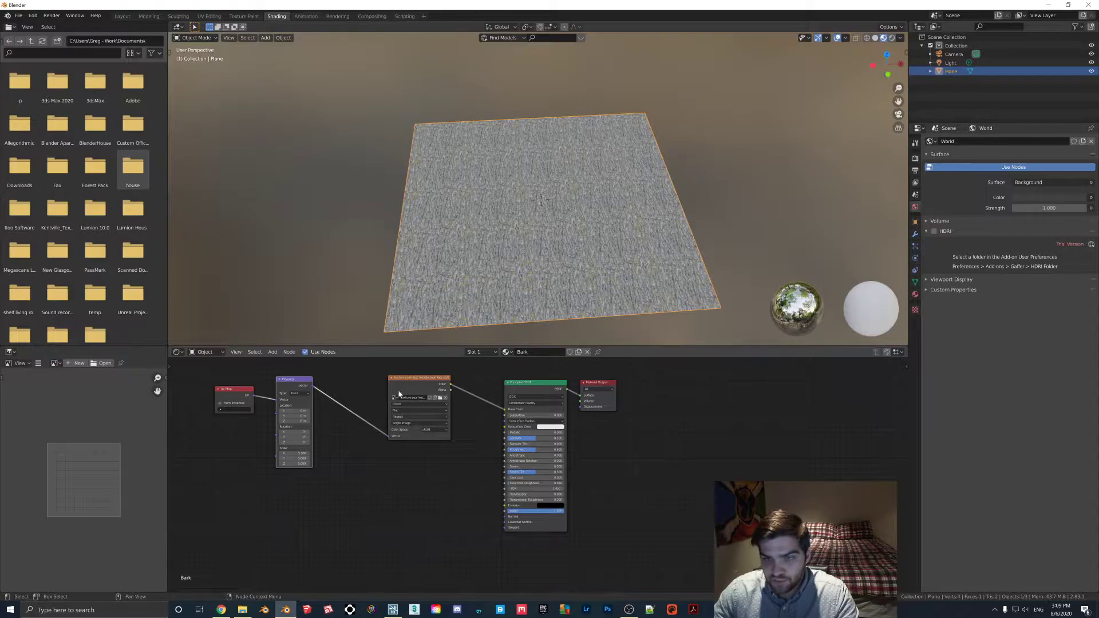
{"action": "middle_click_drag", "start_coordinate": [498, 214], "coordinate": [379, 187]}
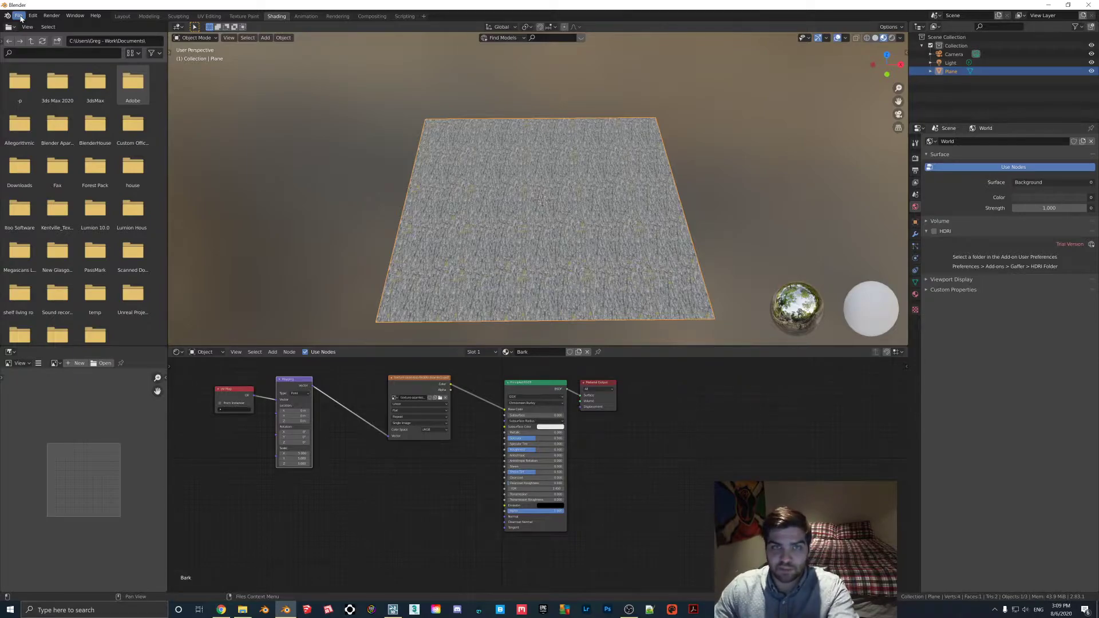
{"action": "left_click", "coordinate": [19, 16]}
{"action": "mouse_move", "coordinate": [34, 140]}
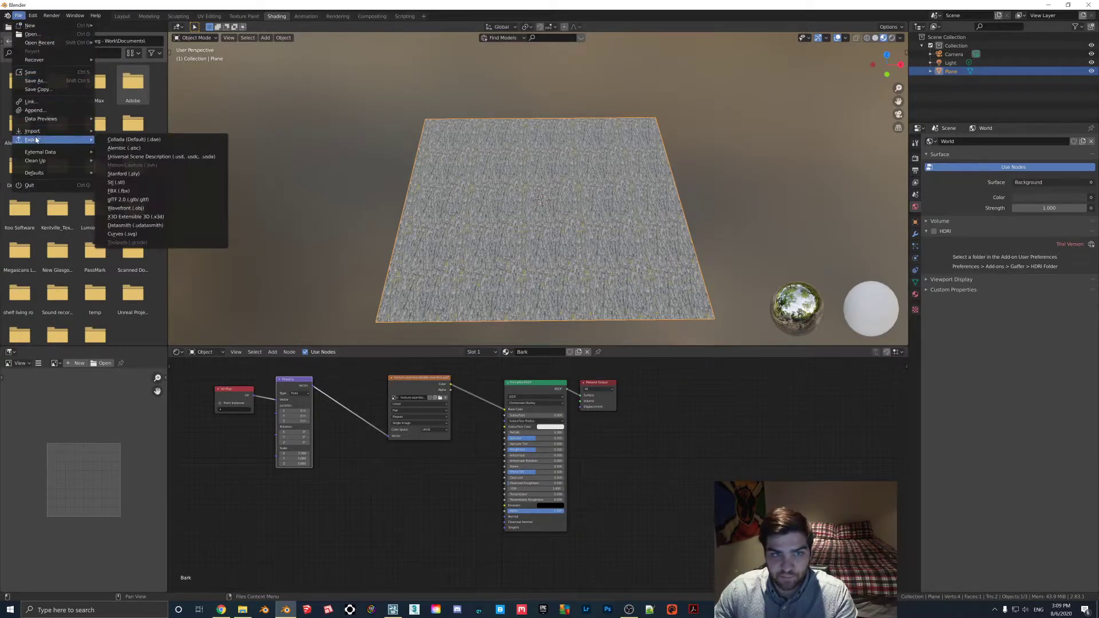
{"action": "left_click", "coordinate": [132, 192]}
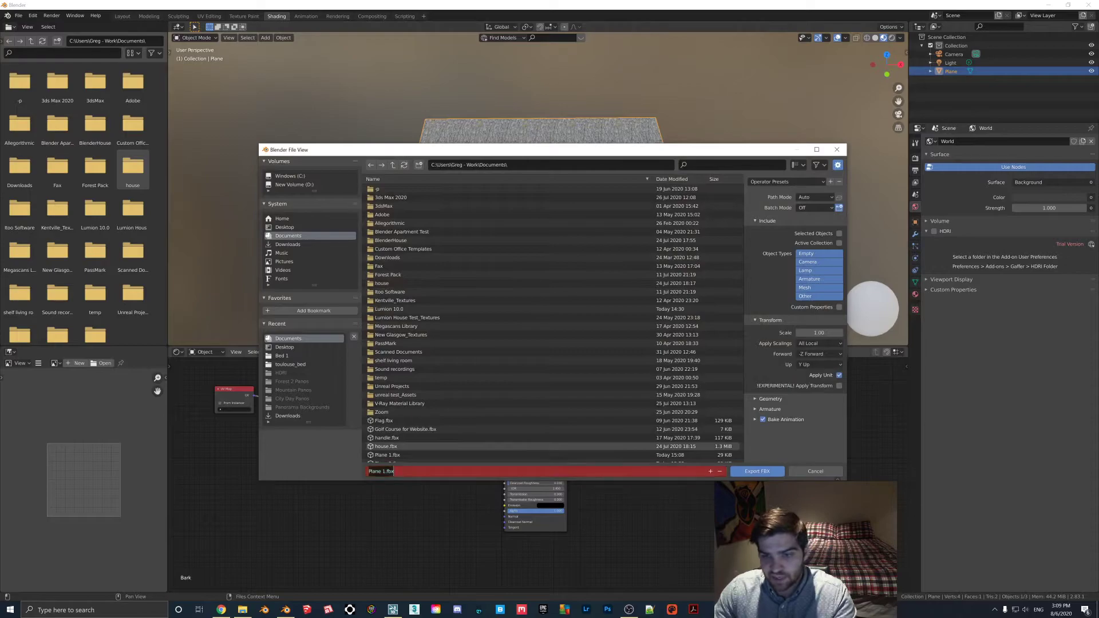
{"action": "key", "text": "KP_Add"}
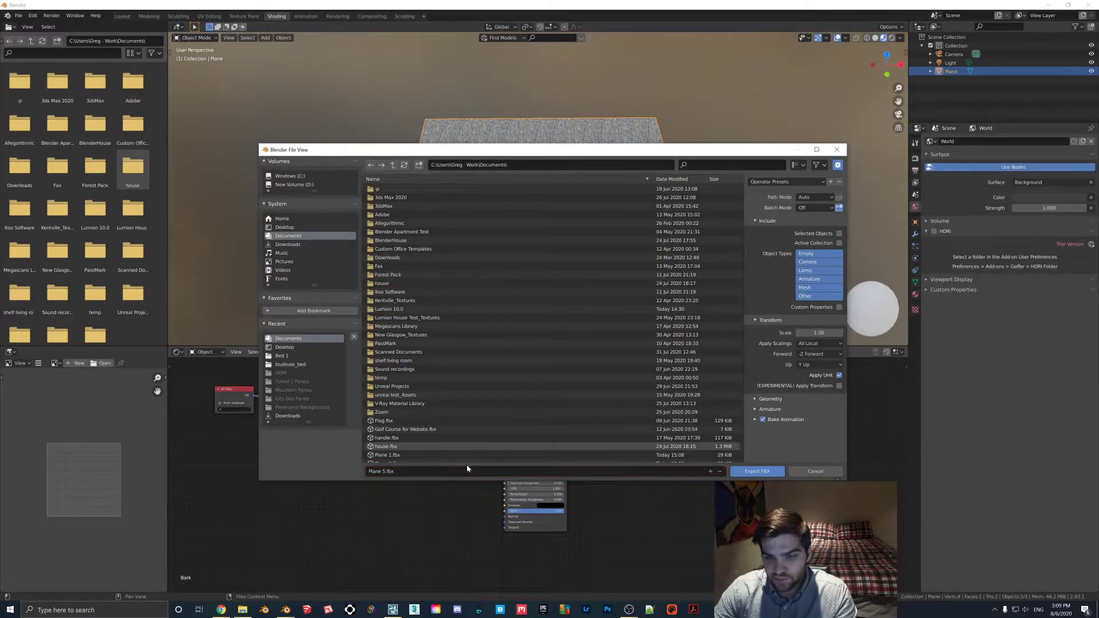
{"action": "key", "text": "Return"}
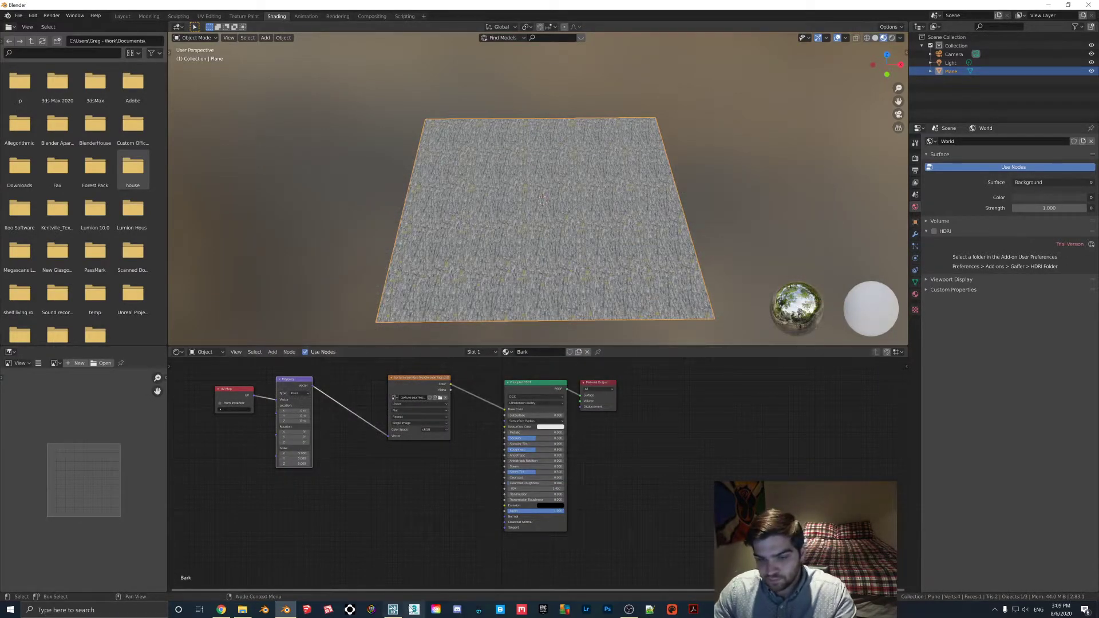
{"action": "left_click", "coordinate": [392, 609]}
{"action": "scroll", "coordinate": [532, 418], "scroll_direction": "down", "scroll_amount": 5}
{"action": "scroll", "coordinate": [570, 410], "scroll_direction": "down", "scroll_amount": 3}
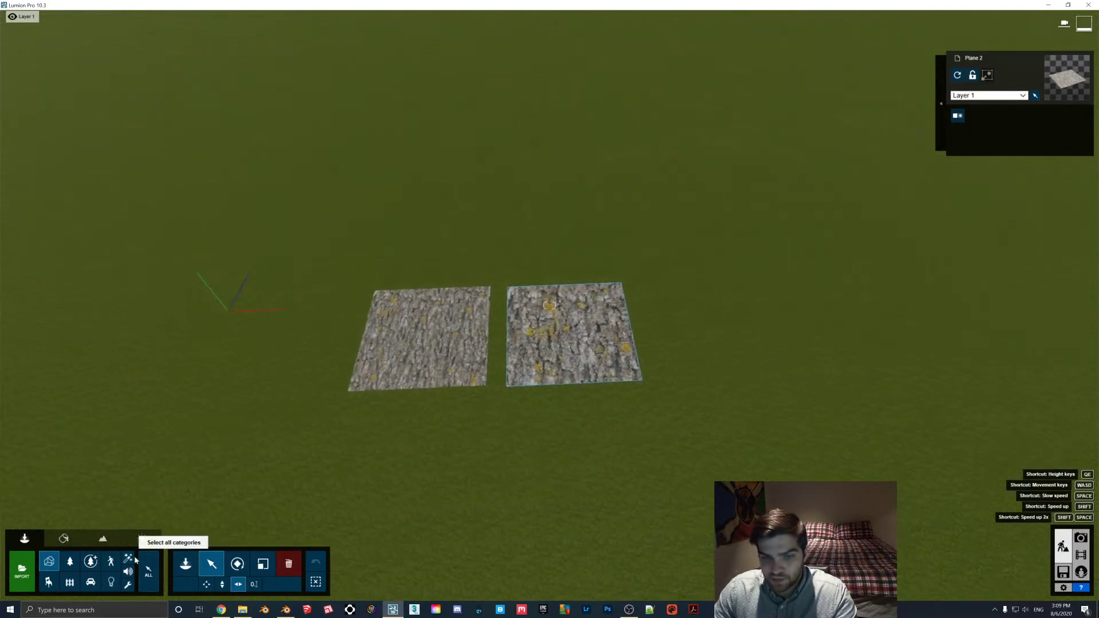
Import Plane 5.fbx, place and select it, and pull the camera back to view all three planes.
{"action": "left_click", "coordinate": [29, 572]}
{"action": "double_click", "coordinate": [186, 364]}
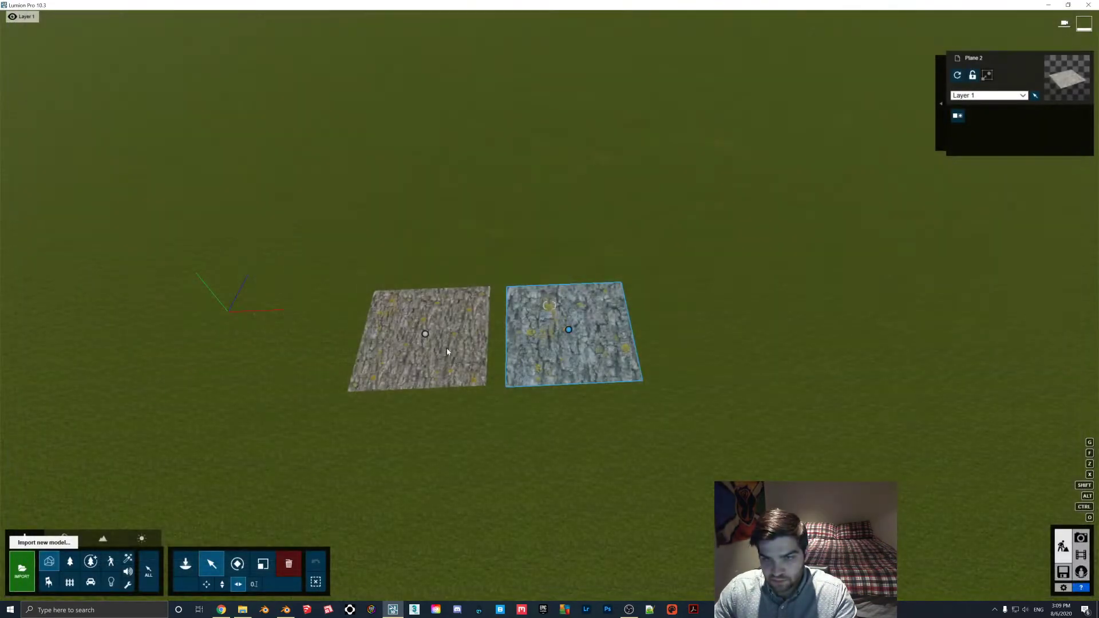
{"action": "left_click", "coordinate": [675, 393]}
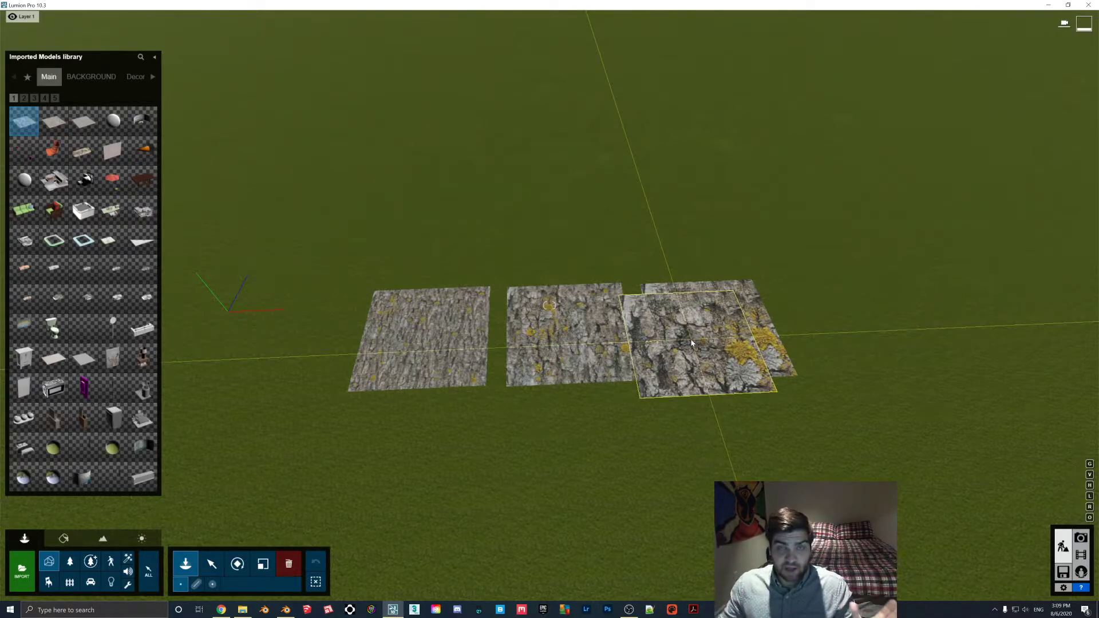
{"action": "left_click", "coordinate": [211, 564]}
{"action": "scroll", "coordinate": [658, 345], "scroll_direction": "up", "scroll_amount": 2}
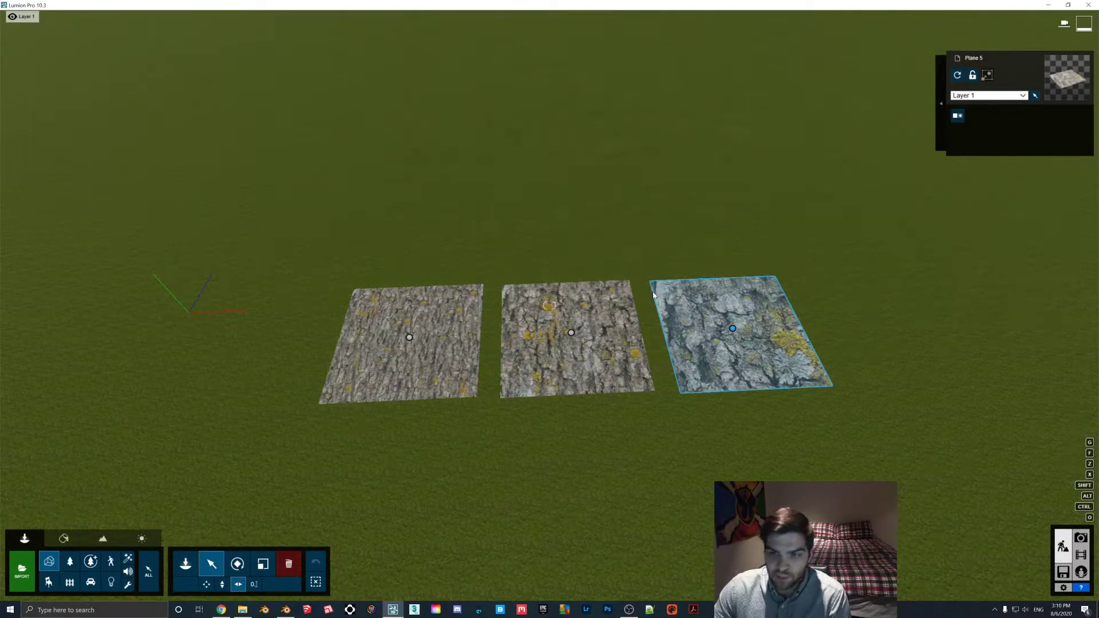
{"action": "key", "text": "s"}
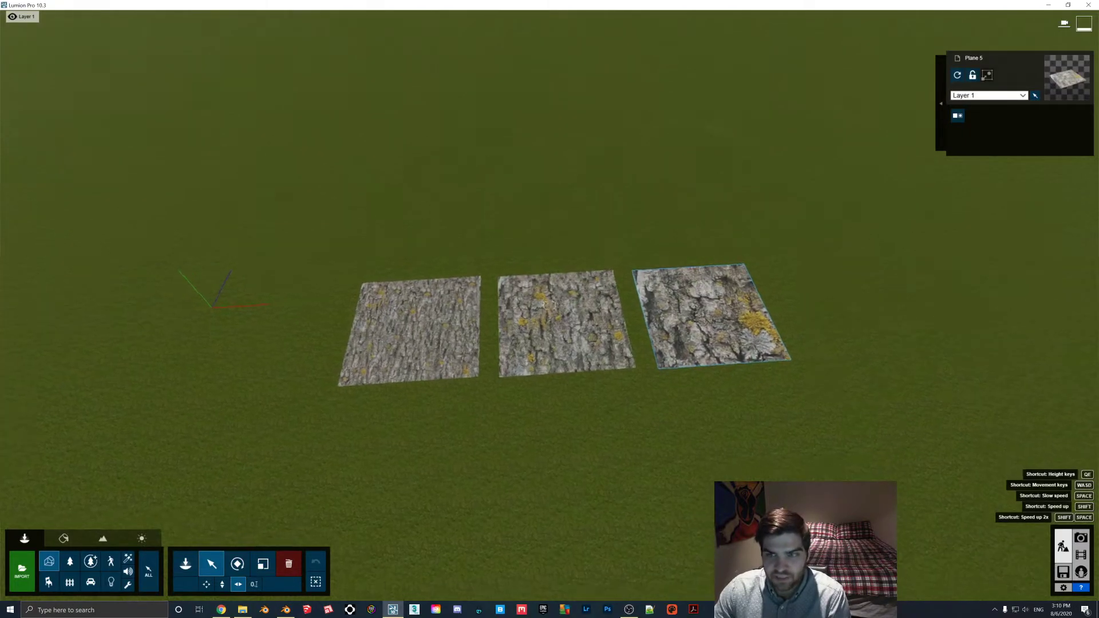
{"action": "left_click", "coordinate": [286, 610]}
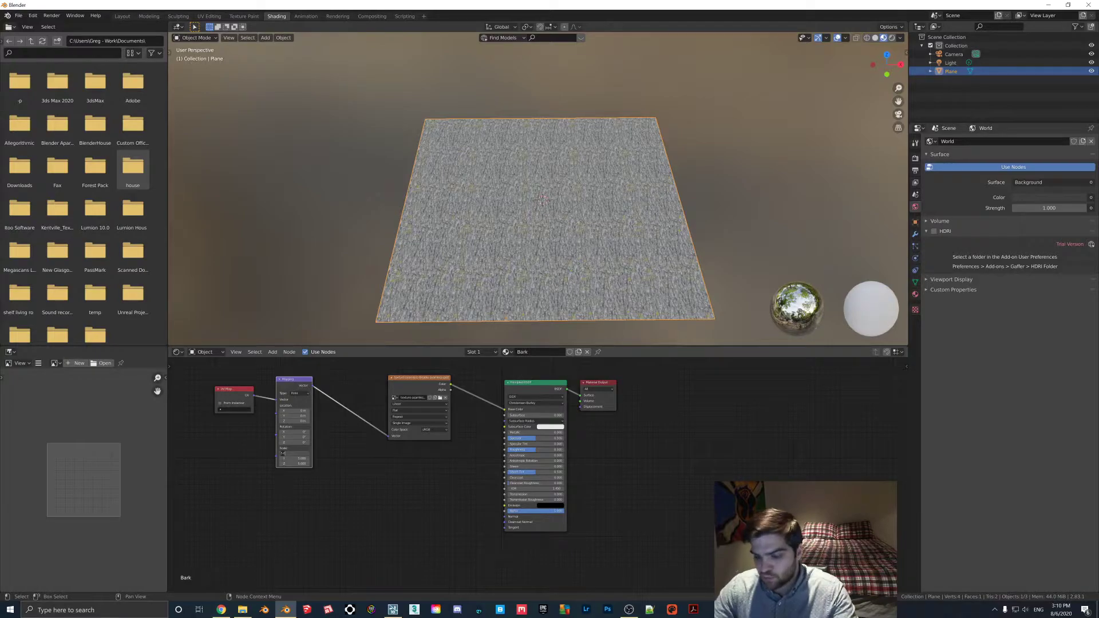
Enlarge the bark texture with the Mapping Scale and export it as Plane double.fbx.
{"action": "left_click_drag", "start_coordinate": [291, 455], "coordinate": [292, 457]}
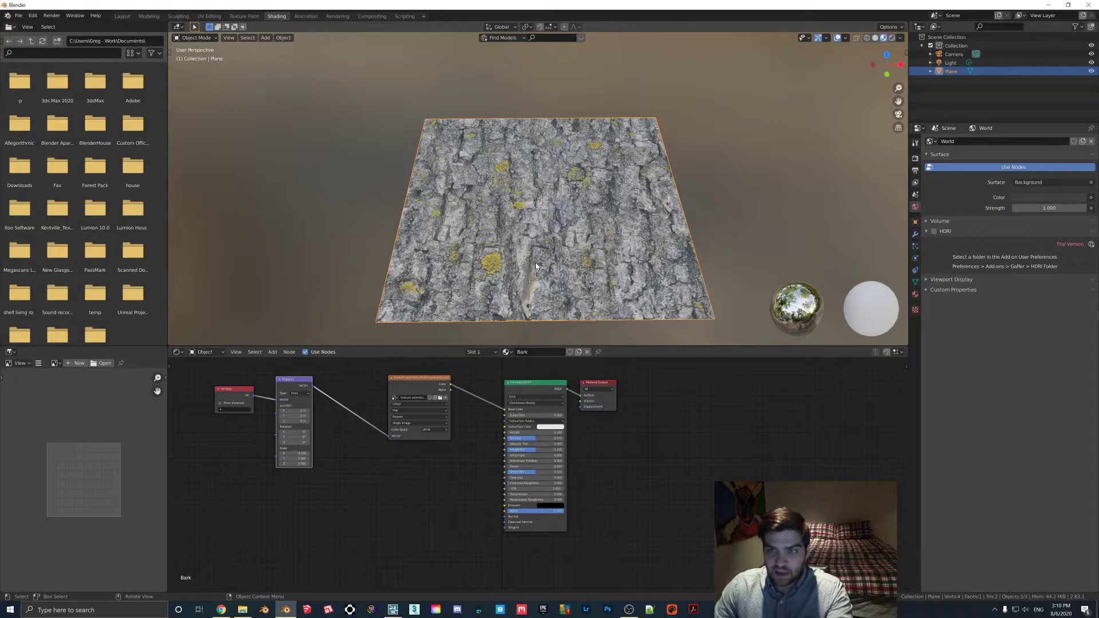
{"action": "left_click", "coordinate": [19, 16]}
{"action": "mouse_move", "coordinate": [32, 140]}
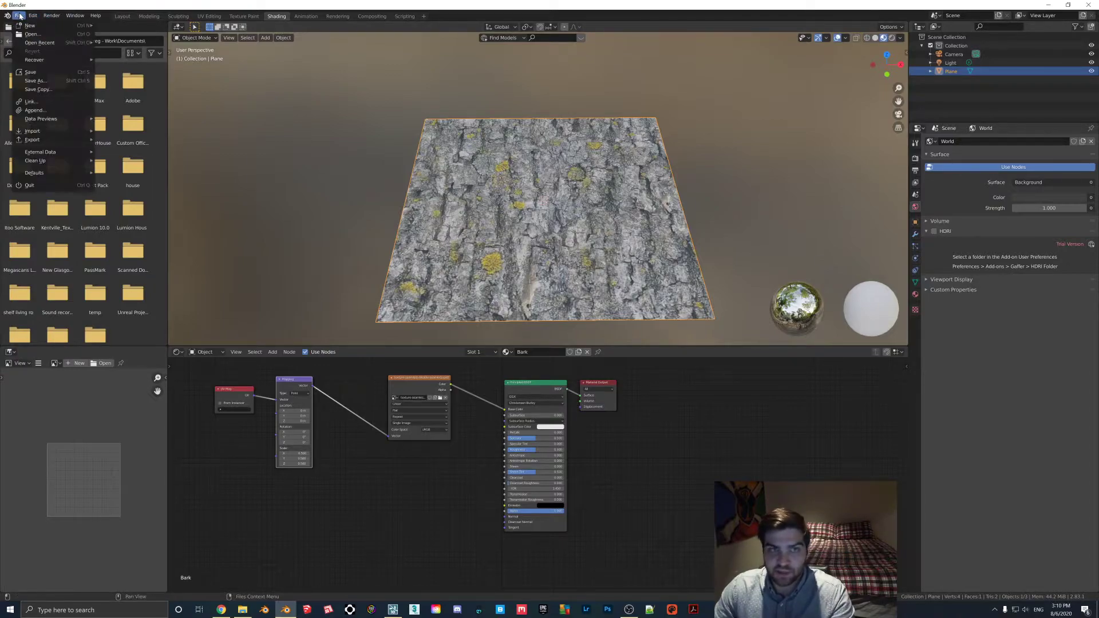
{"action": "left_click", "coordinate": [142, 193]}
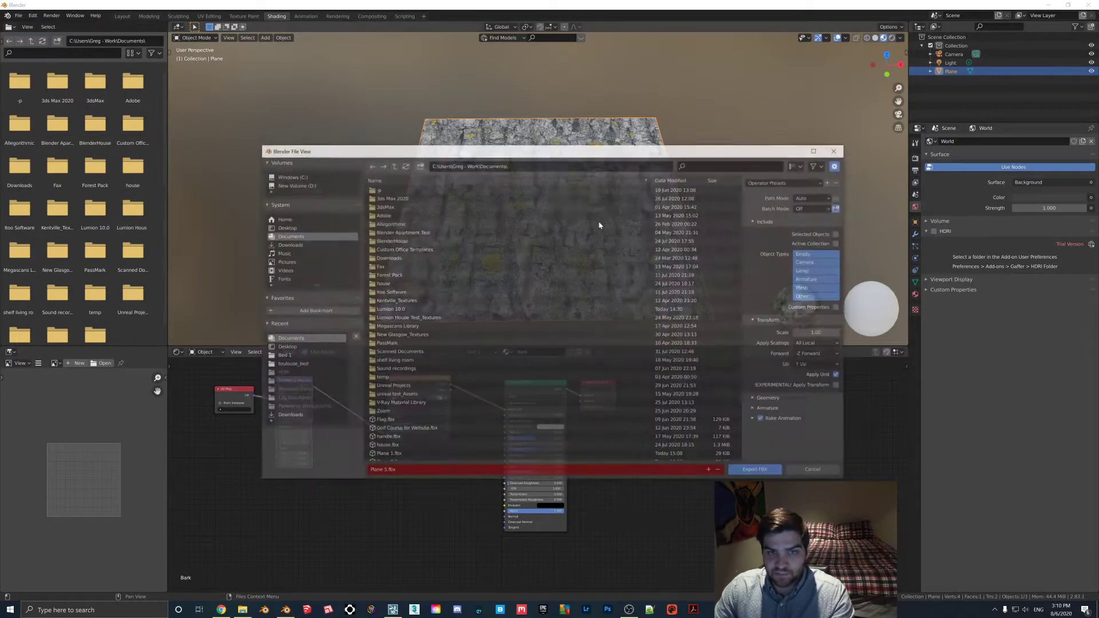
{"action": "type", "text": "doub"}
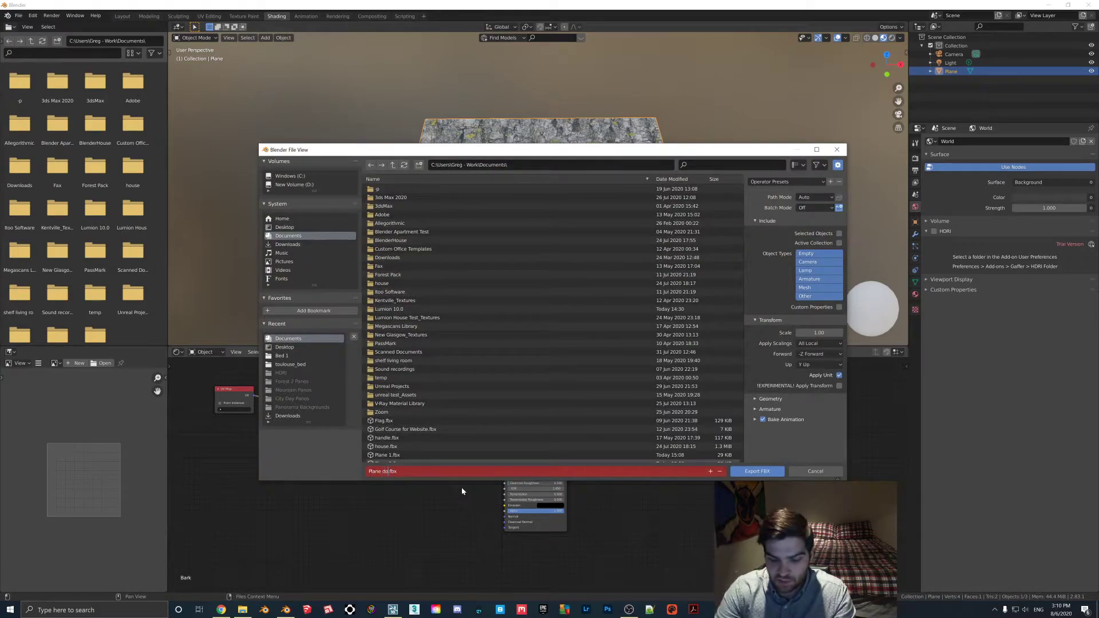
{"action": "key", "text": "Return"}
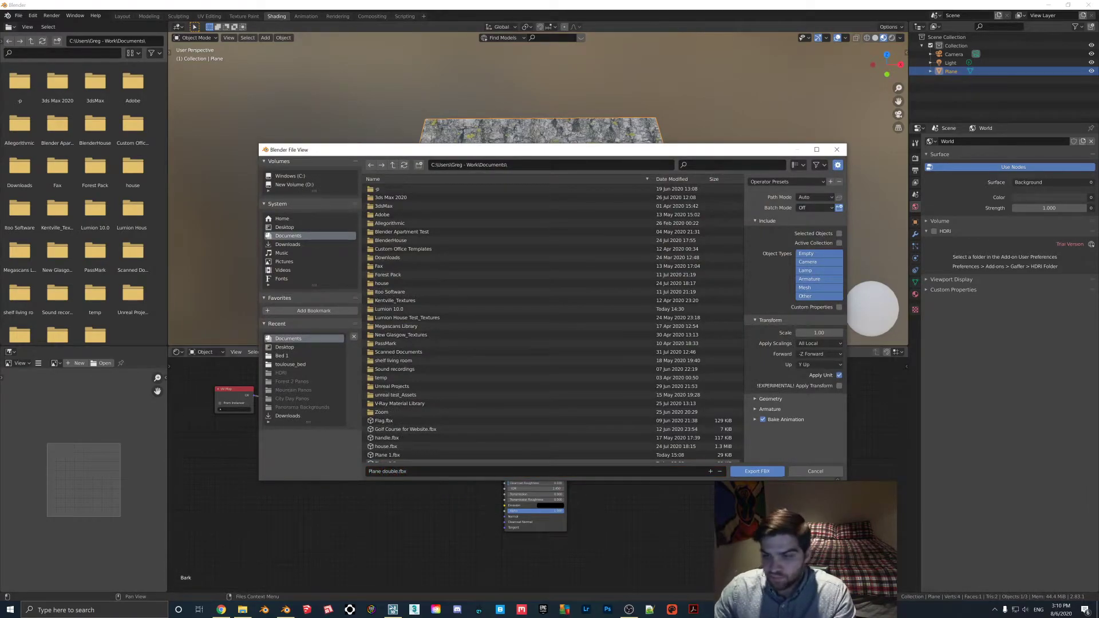
Import Plane double.fbx into Lumion and place it below the three bark planes.
{"action": "left_click", "coordinate": [393, 610]}
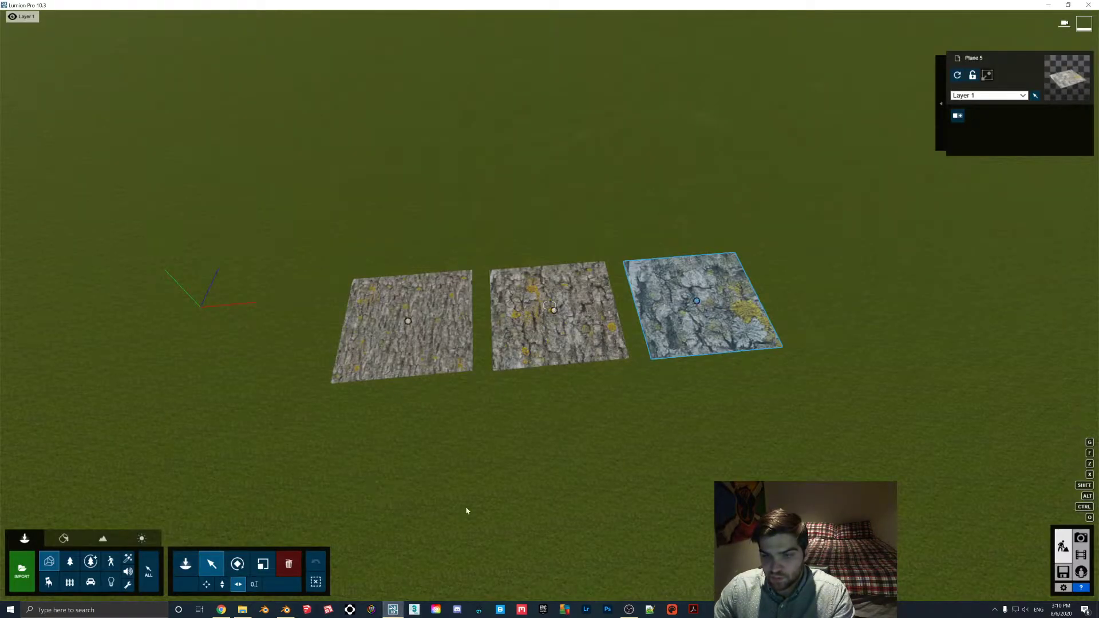
{"action": "left_click", "coordinate": [36, 580]}
{"action": "double_click", "coordinate": [174, 370]}
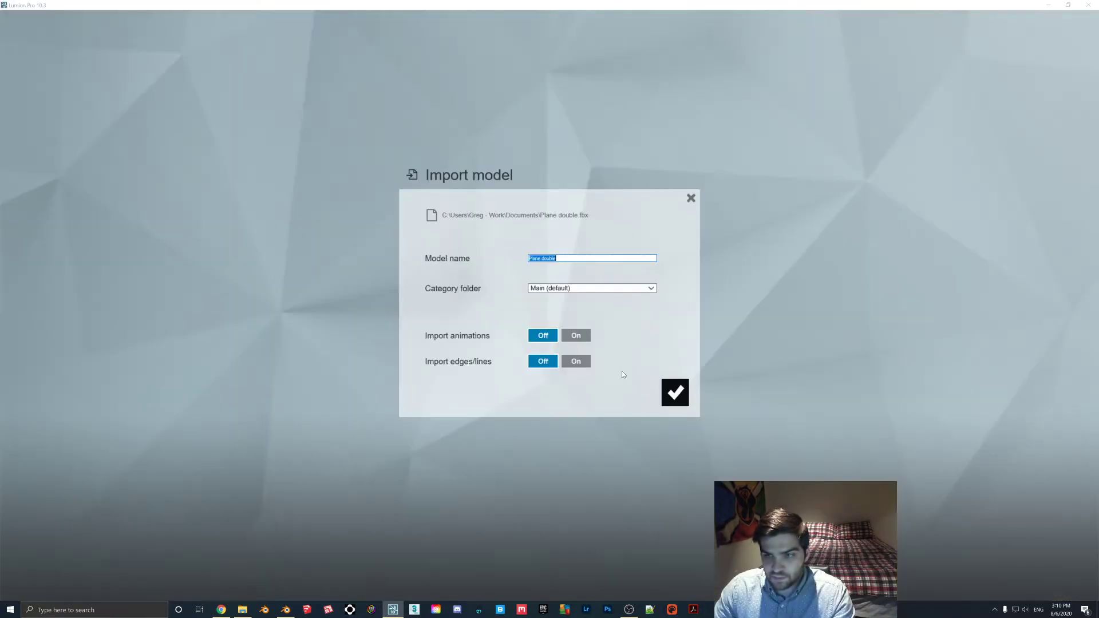
{"action": "left_click", "coordinate": [675, 391]}
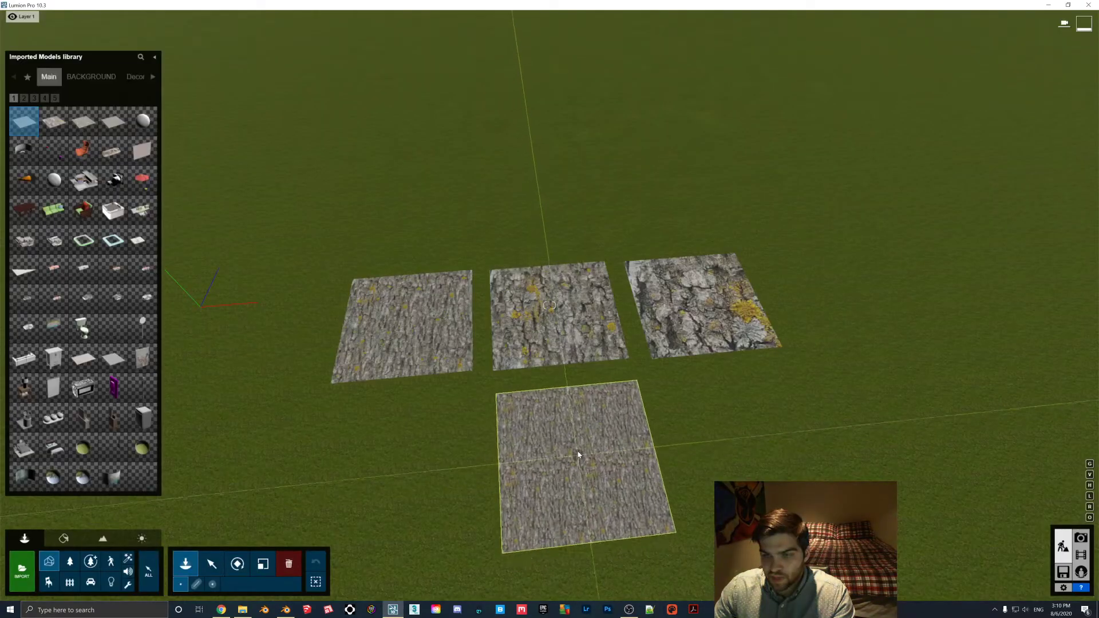
{"action": "left_click", "coordinate": [574, 459]}
Back in Blender, delete the Texture Coordinate and Mapping nodes from the Bark material.
{"action": "left_click", "coordinate": [285, 610]}
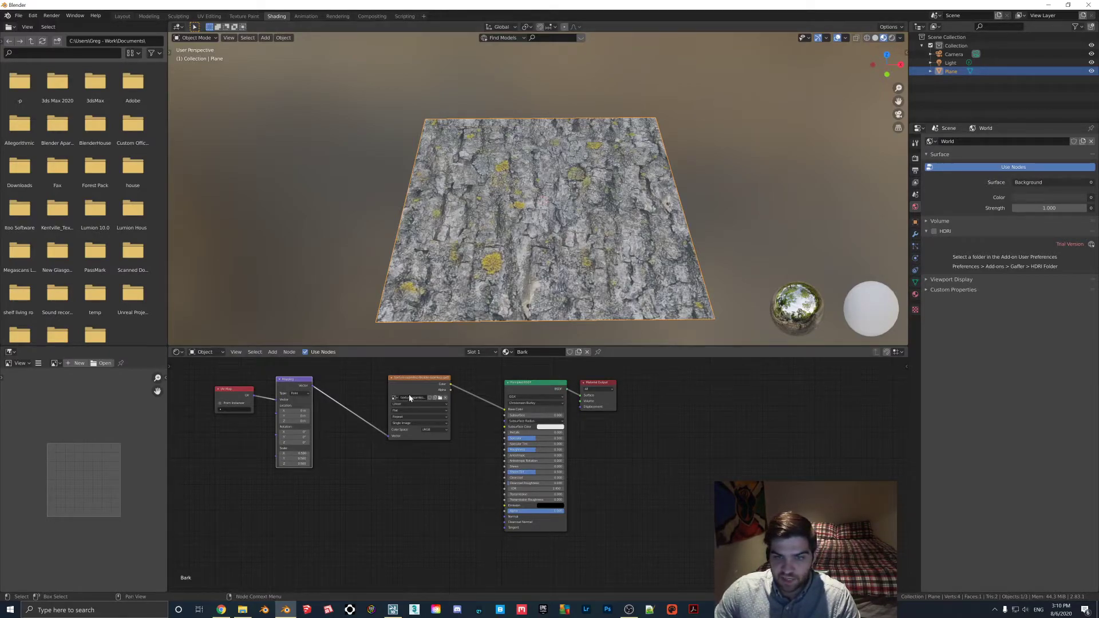
{"action": "left_click_drag", "start_coordinate": [211, 376], "coordinate": [346, 493]}
{"action": "key", "text": "Delete"}
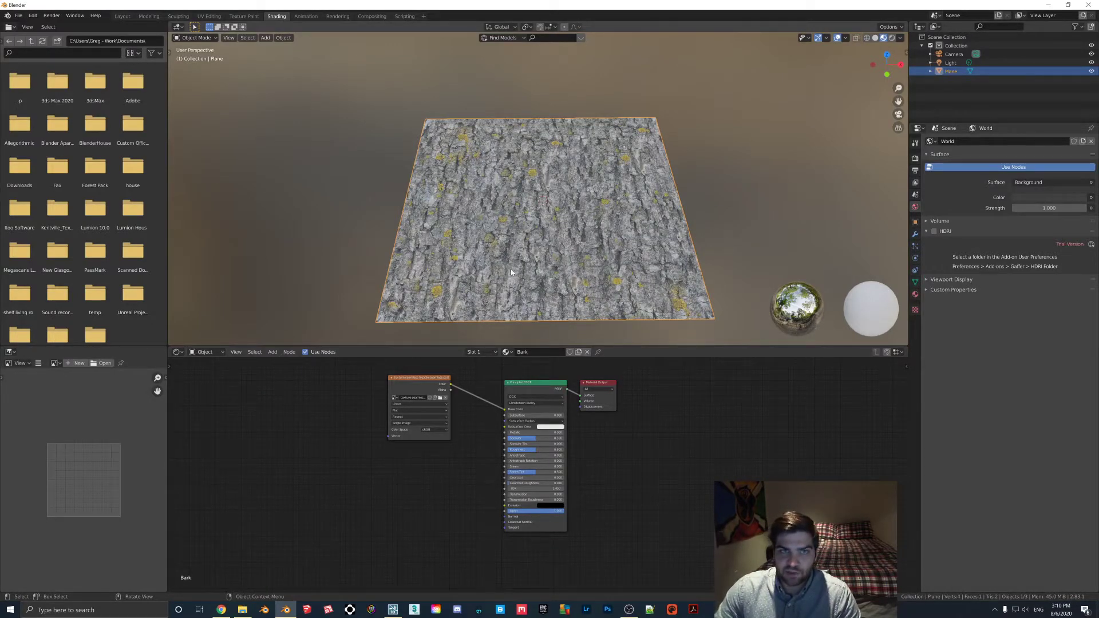
Remove all four bark planes from the Lumion scene with Delete object mode.
{"action": "left_click", "coordinate": [393, 610]}
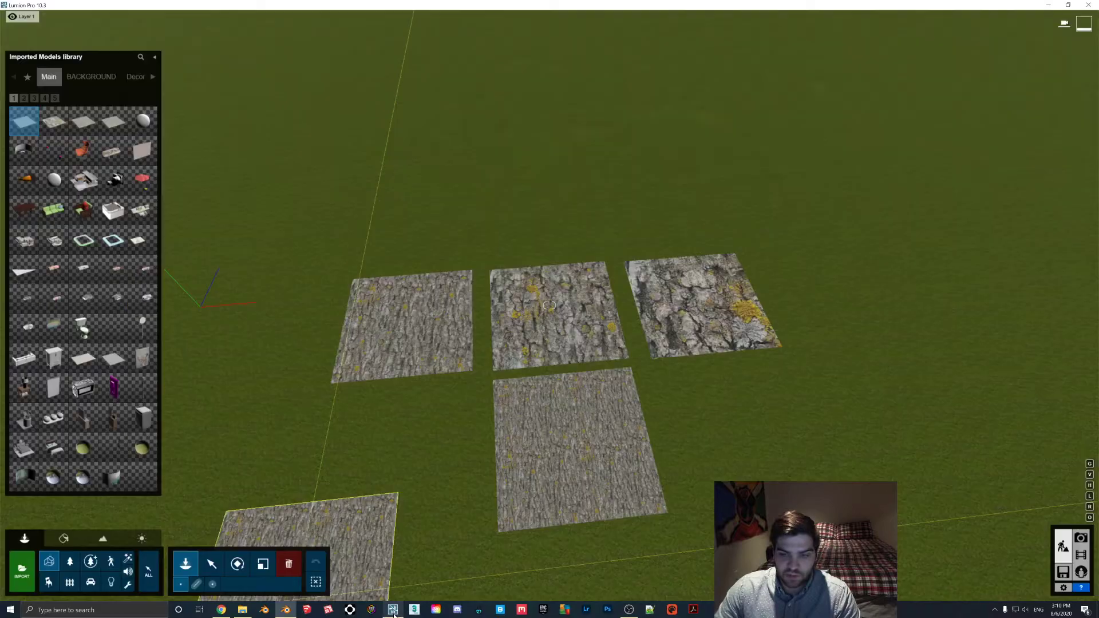
{"action": "left_click", "coordinate": [289, 566]}
{"action": "left_click", "coordinate": [575, 406]}
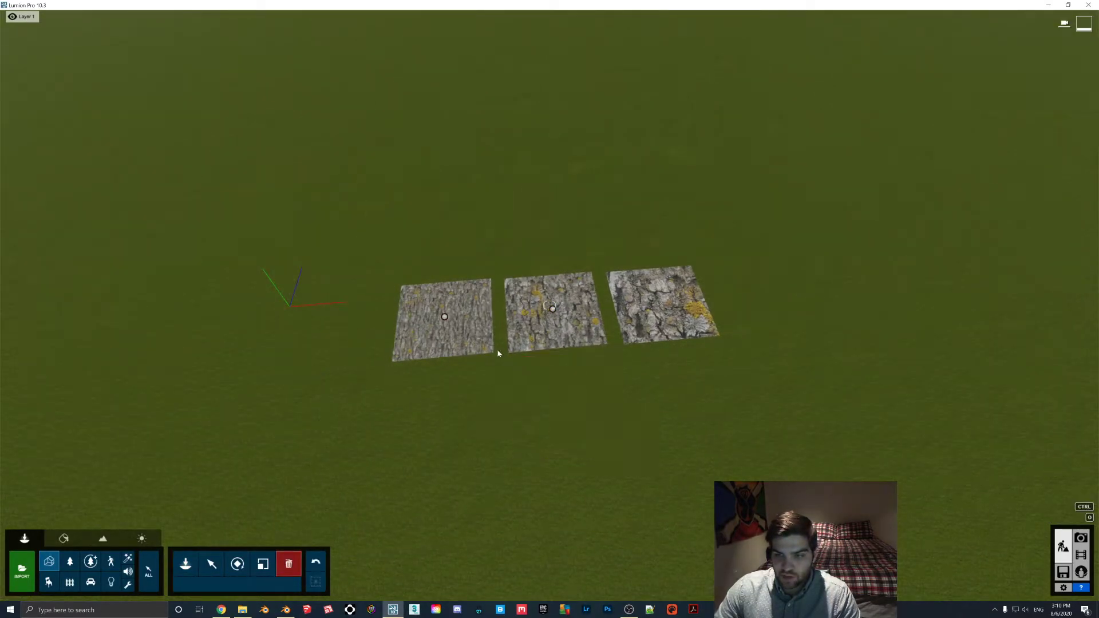
{"action": "left_click", "coordinate": [449, 319]}
{"action": "left_click", "coordinate": [552, 311]}
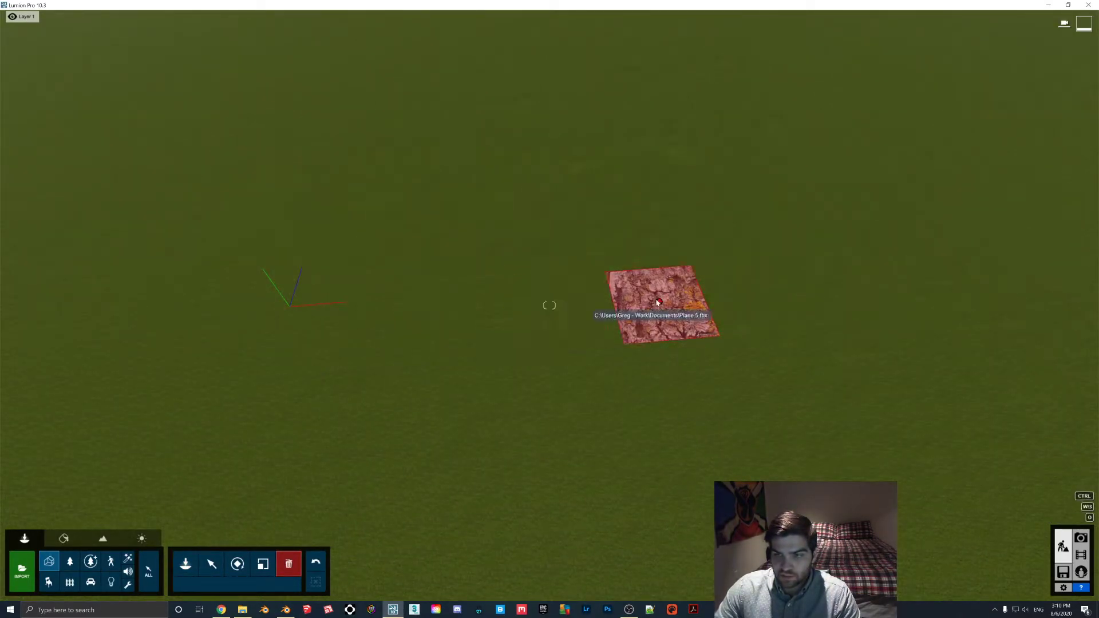
{"action": "left_click", "coordinate": [659, 303]}
{"action": "left_click", "coordinate": [285, 609]}
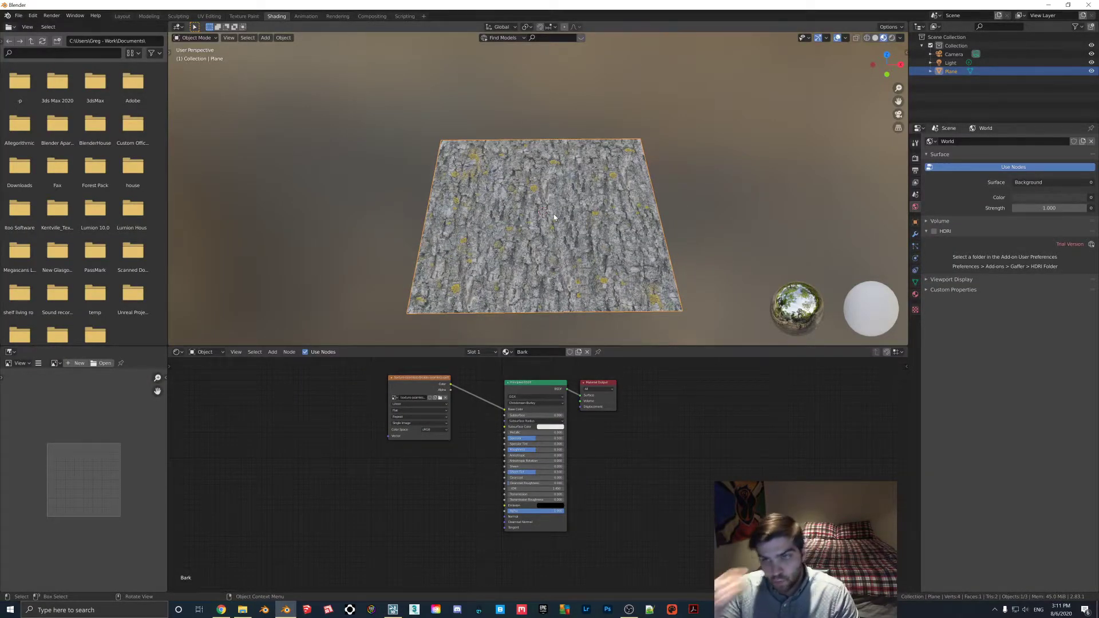
In the UV Editing workspace, preview the plane with its bark material from above.
{"action": "left_click", "coordinate": [209, 16]}
{"action": "left_click", "coordinate": [689, 258]}
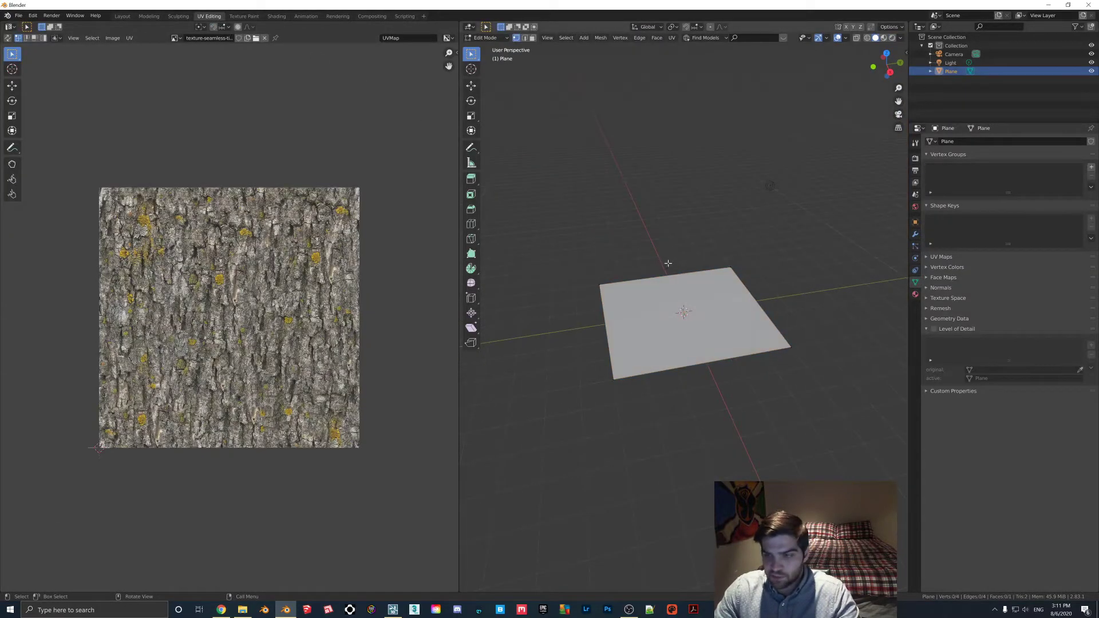
{"action": "key", "text": "z"}
{"action": "left_click", "coordinate": [667, 312]}
{"action": "mouse_move", "coordinate": [668, 312]}
{"action": "middle_mouse_down"}
{"action": "mouse_move", "coordinate": [713, 328]}
{"action": "mouse_move", "coordinate": [681, 325]}
{"action": "middle_mouse_up"}
{"action": "scroll", "coordinate": [681, 324], "scroll_direction": "up", "scroll_amount": 4}
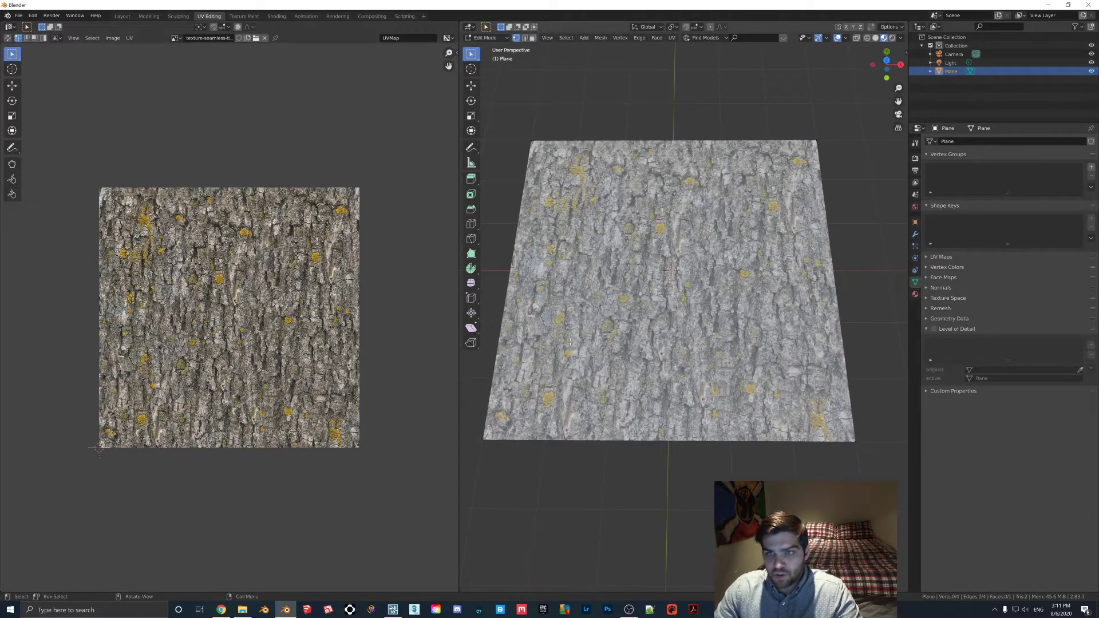
{"action": "scroll", "coordinate": [570, 343], "scroll_direction": "down", "scroll_amount": 3}
{"action": "scroll", "coordinate": [583, 232], "scroll_direction": "down", "scroll_amount": 2}
Select the whole plane and scale its UV square to tile the bark more densely.
{"action": "key", "text": "a"}
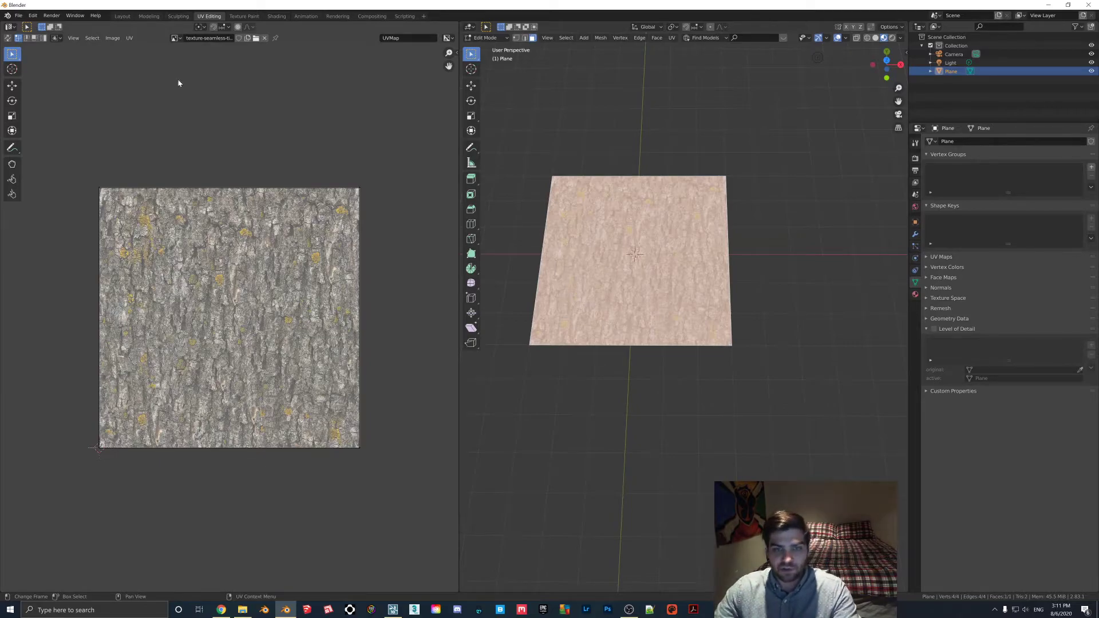
{"action": "left_click_drag", "start_coordinate": [54, 131], "coordinate": [409, 515]}
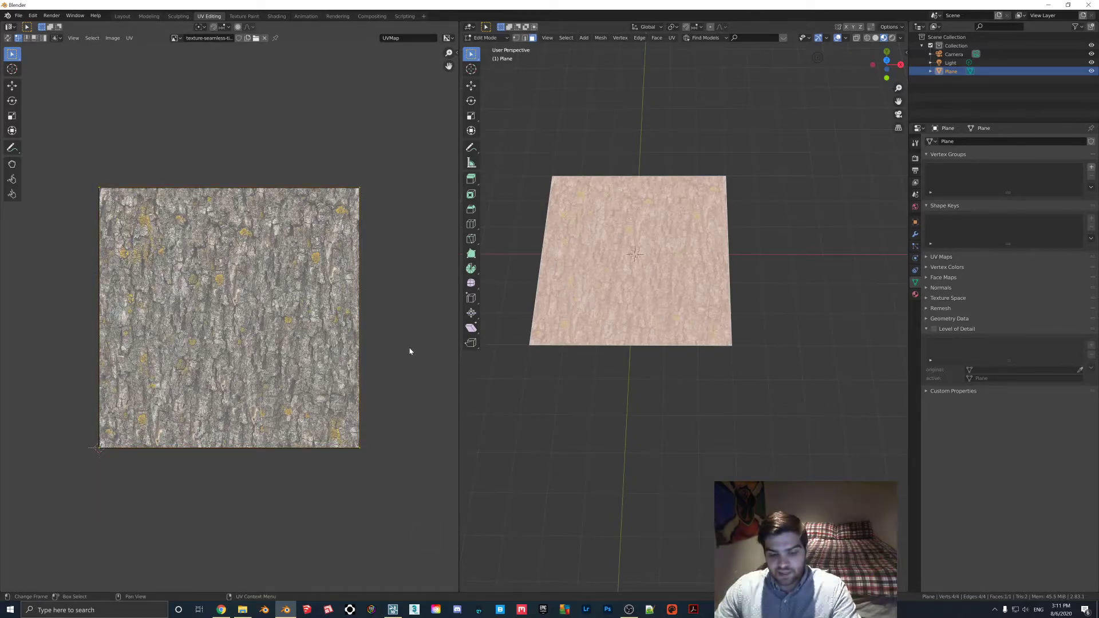
{"action": "key", "text": "s"}
{"action": "key", "text": "Return"}
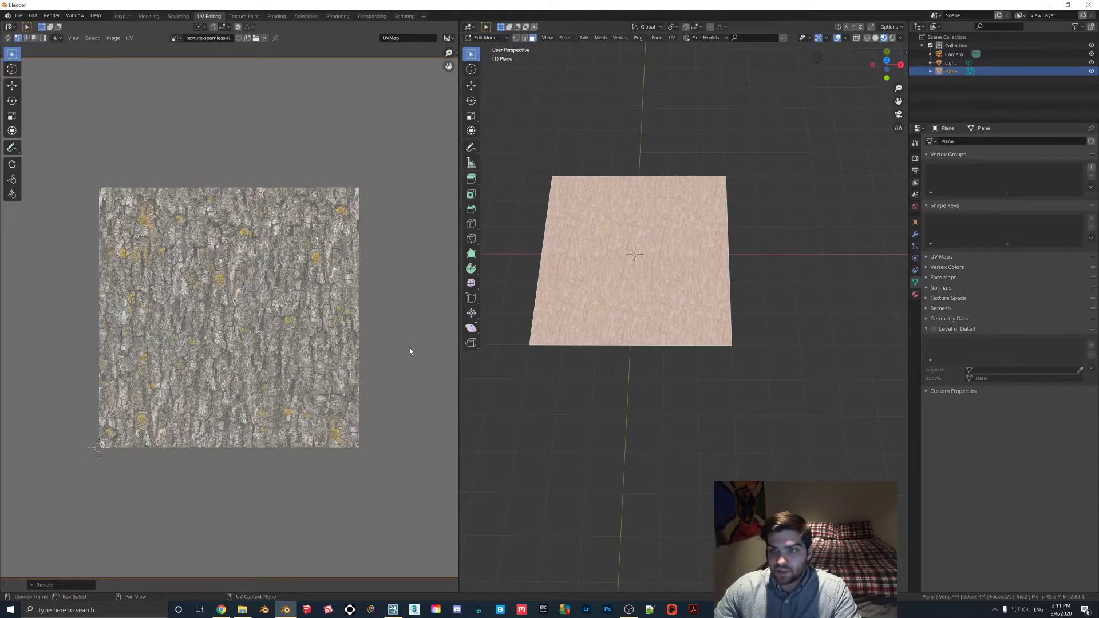
{"action": "scroll", "coordinate": [636, 275], "scroll_direction": "up", "scroll_amount": 4}
{"action": "scroll", "coordinate": [636, 275], "scroll_direction": "down", "scroll_amount": 2}
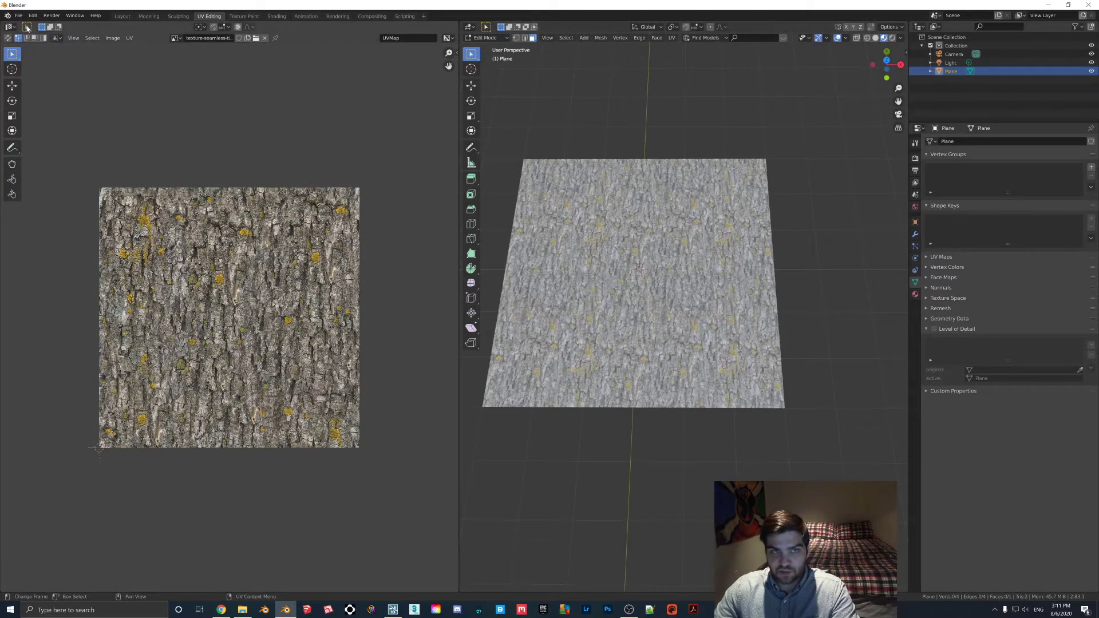
Export the plane as a new FBX file named Plane double.
{"action": "left_click", "coordinate": [19, 16]}
{"action": "left_click", "coordinate": [137, 190]}
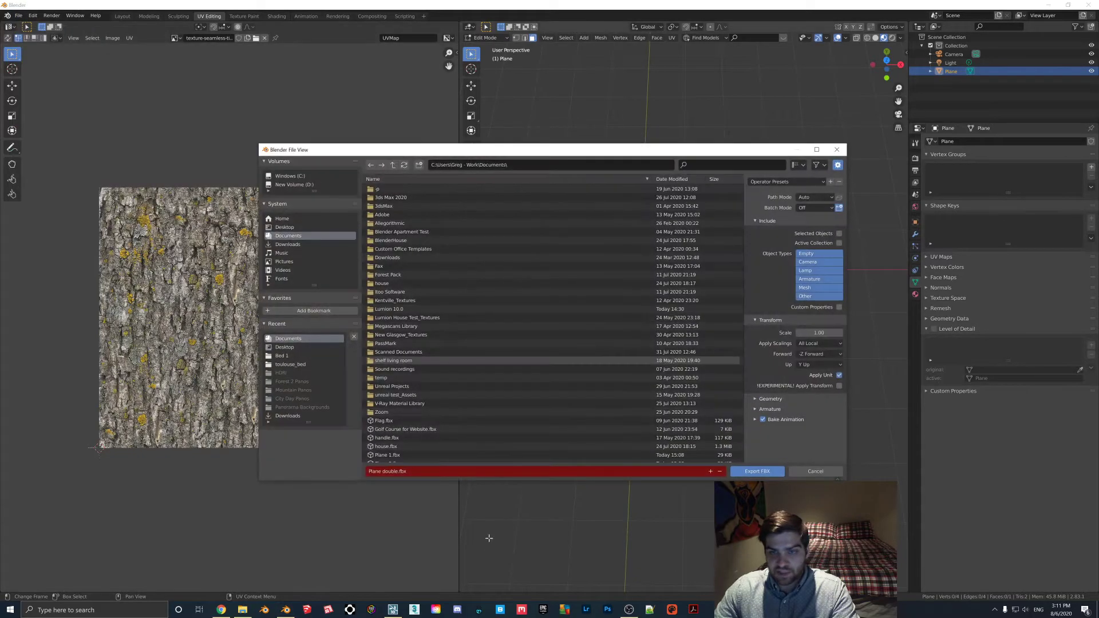
{"action": "left_click", "coordinate": [383, 471]}
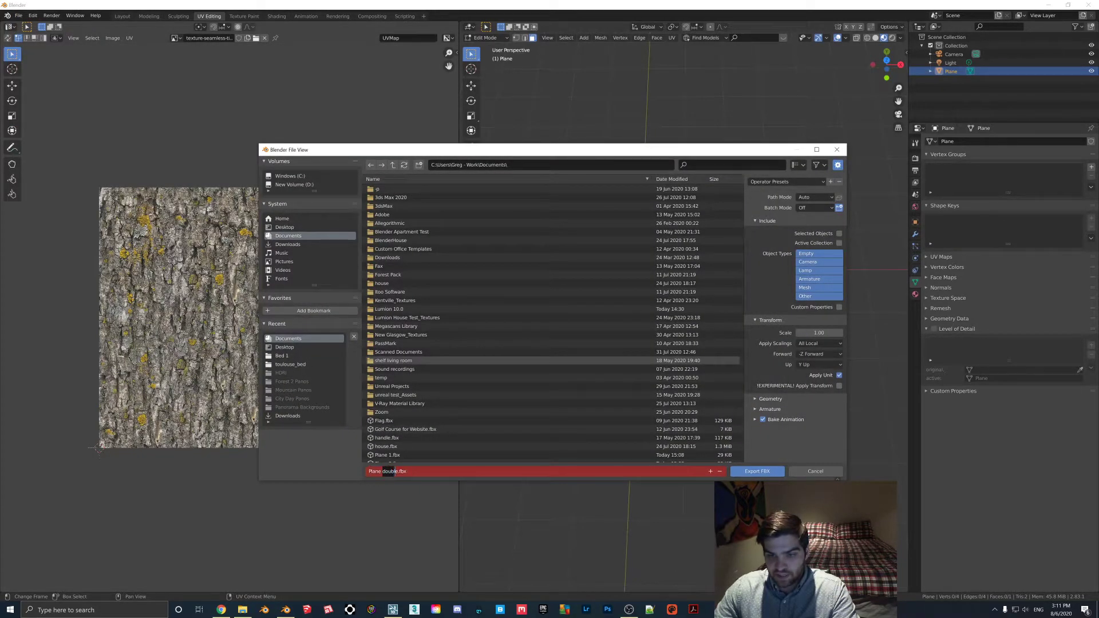
{"action": "type", "text": "4"}
{"action": "key", "text": "Return"}
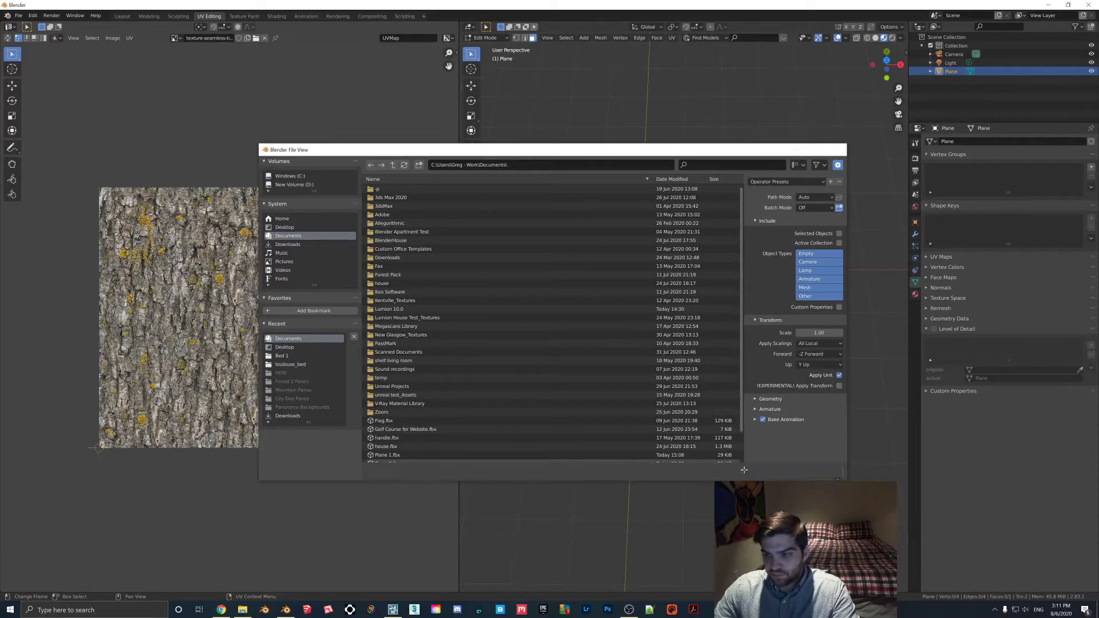
Import Plane A.fbx into Lumion, place it in the empty landscape and select it.
{"action": "left_click", "coordinate": [392, 610]}
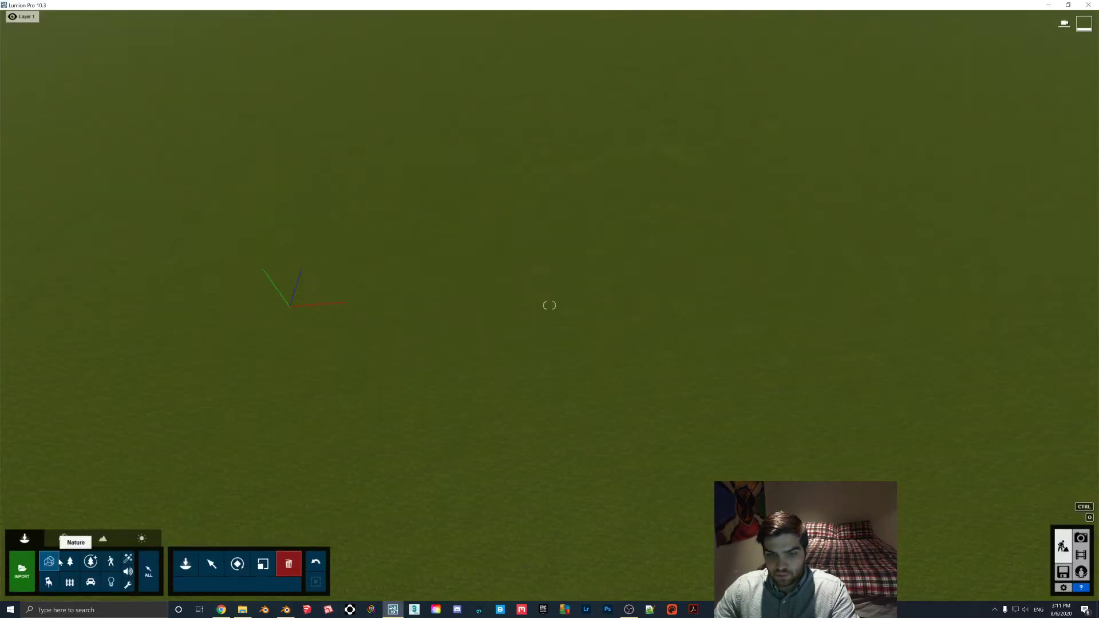
{"action": "left_click", "coordinate": [36, 560]}
{"action": "double_click", "coordinate": [178, 373]}
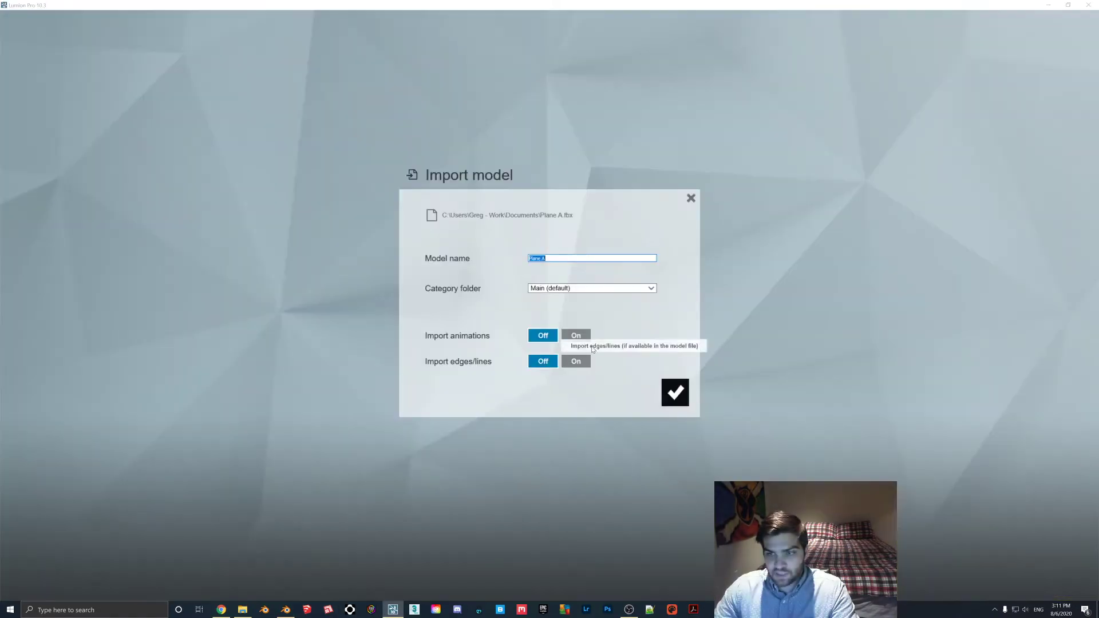
{"action": "left_click", "coordinate": [674, 390]}
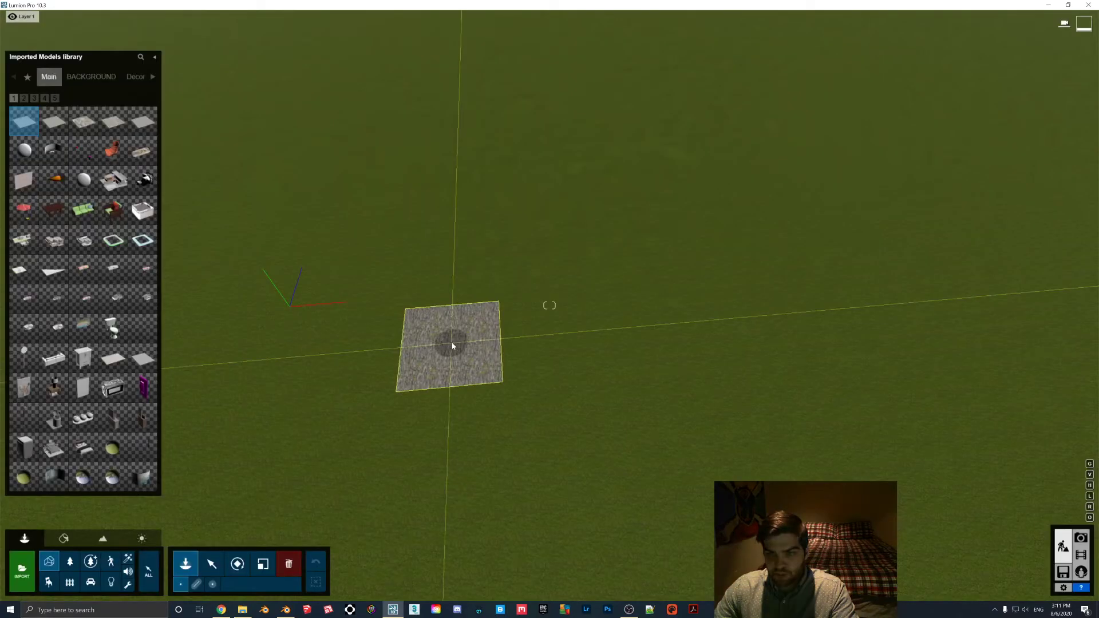
{"action": "left_click", "coordinate": [379, 435]}
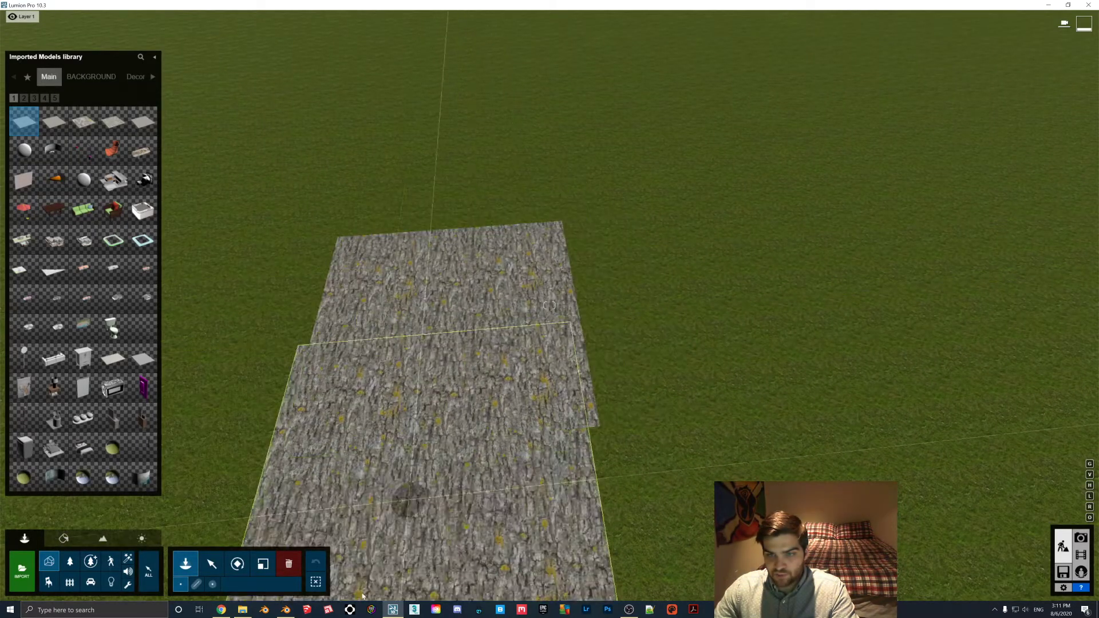
{"action": "left_click", "coordinate": [212, 564]}
Bring Blender back in front of Lumion and maximise its window.
{"action": "left_click", "coordinate": [285, 610]}
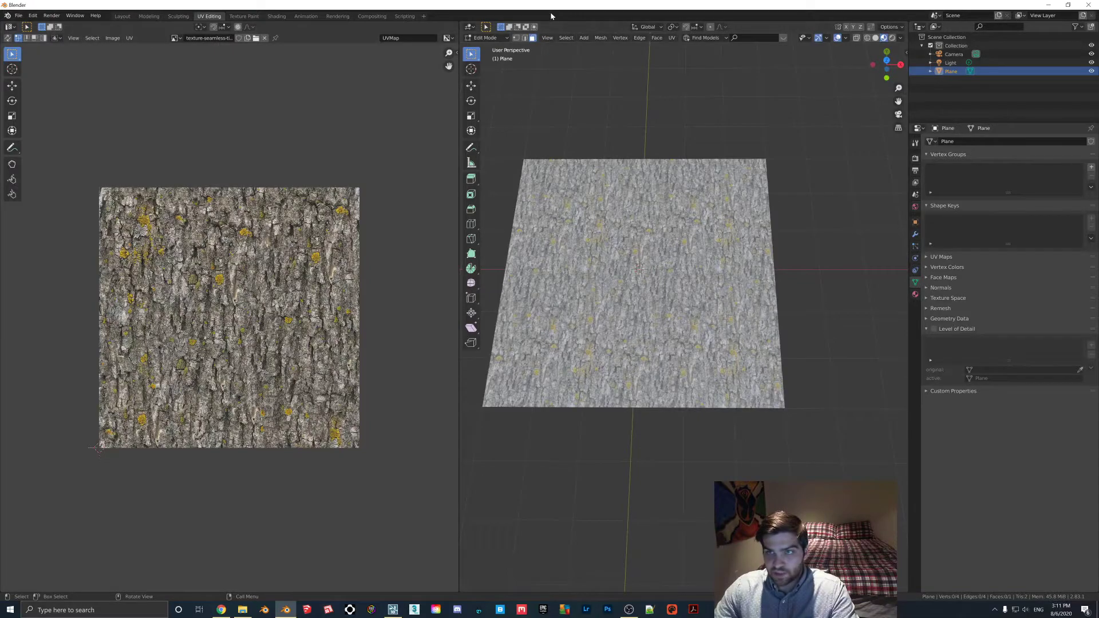
{"action": "left_click_drag", "start_coordinate": [651, 4], "coordinate": [651, 120]}
{"action": "mouse_move", "coordinate": [175, 115]}
{"action": "left_mouse_down"}
{"action": "mouse_move", "coordinate": [145, 112]}
{"action": "mouse_move", "coordinate": [608, 258]}
{"action": "left_mouse_up"}
{"action": "left_click_drag", "start_coordinate": [782, 263], "coordinate": [748, 141]}
{"action": "double_click", "coordinate": [688, 140]}
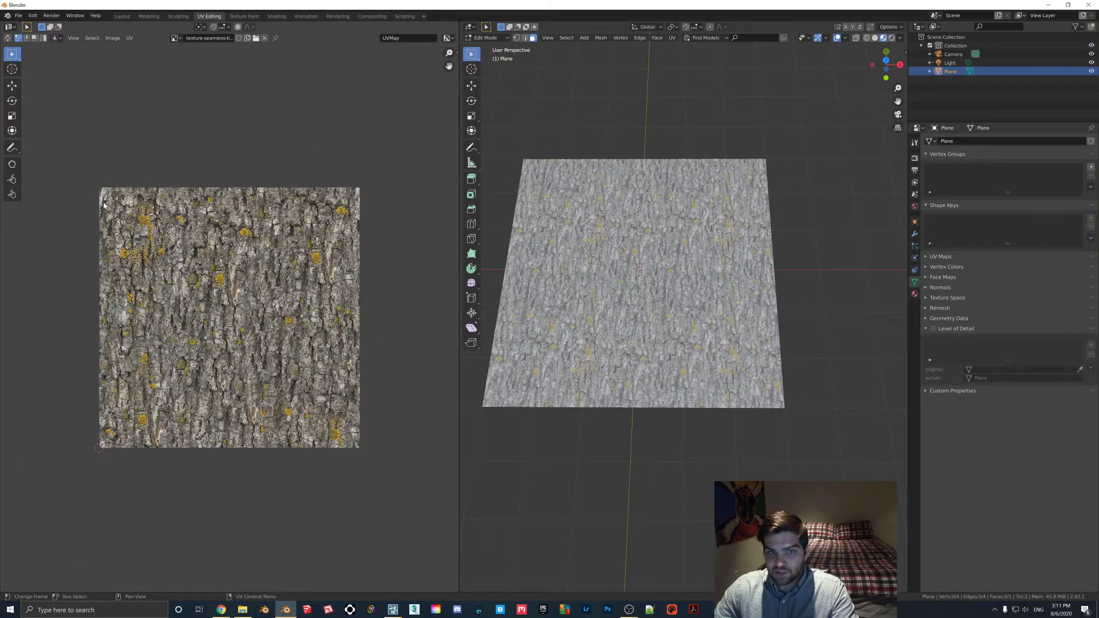
{"action": "scroll", "coordinate": [184, 246], "scroll_direction": "down", "scroll_amount": 5}
{"action": "scroll", "coordinate": [184, 246], "scroll_direction": "up", "scroll_amount": 3}
Shrink the plane's UVs to half size, then deselect to inspect the larger bark.
{"action": "key", "text": "a"}
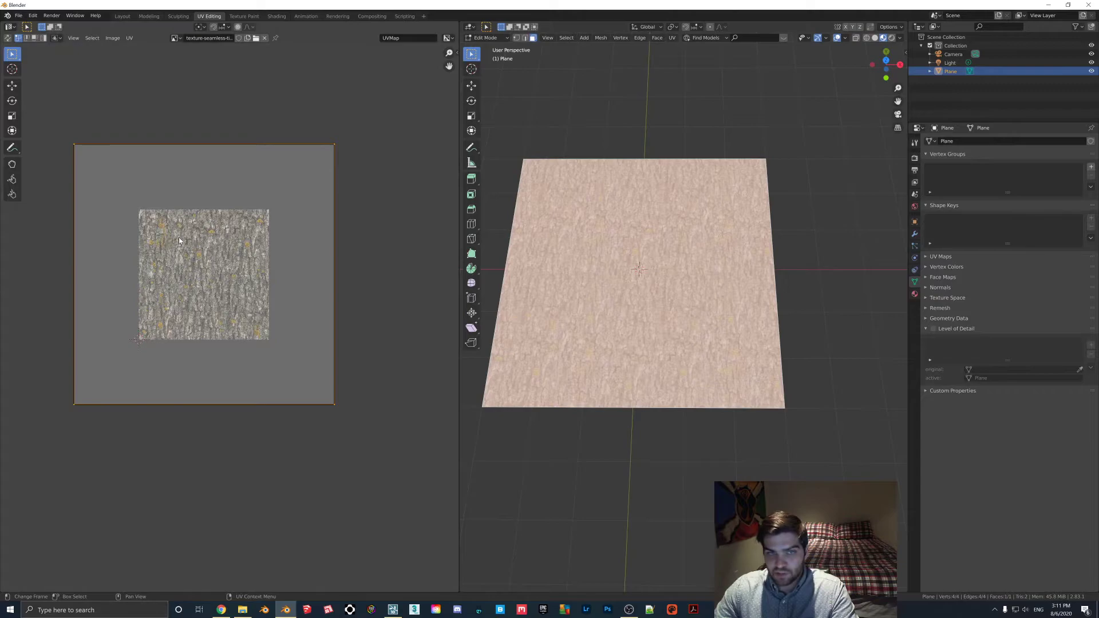
{"action": "scroll", "coordinate": [182, 241], "scroll_direction": "down", "scroll_amount": 1}
{"action": "type", "text": "s"}
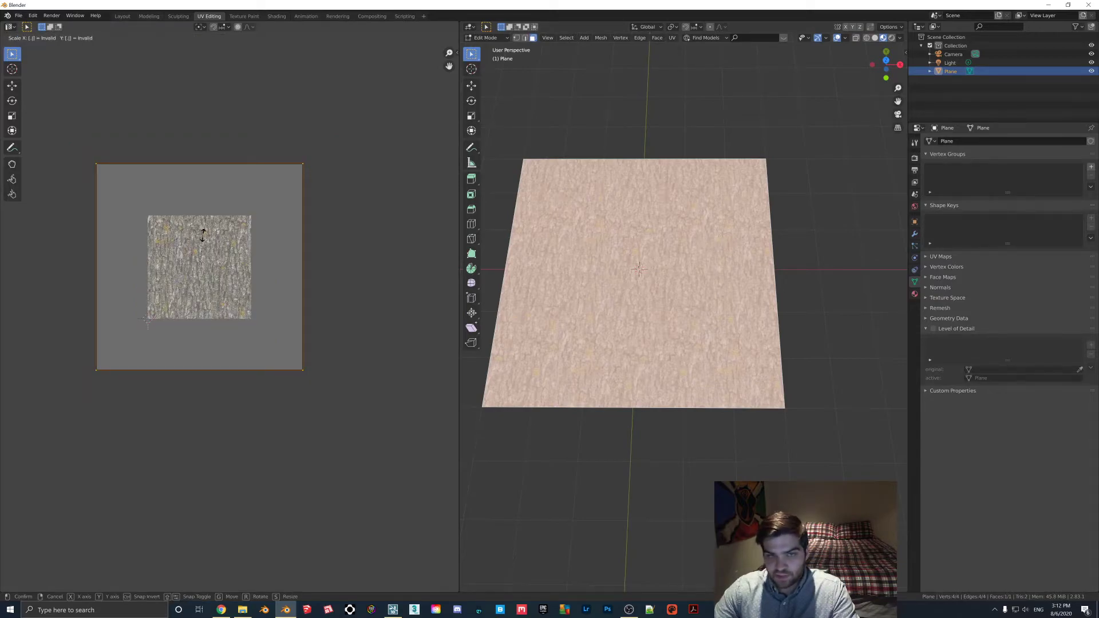
{"action": "type", "text": ".5"}
{"action": "key", "text": "Return"}
{"action": "scroll", "coordinate": [190, 243], "scroll_direction": "up", "scroll_amount": 2}
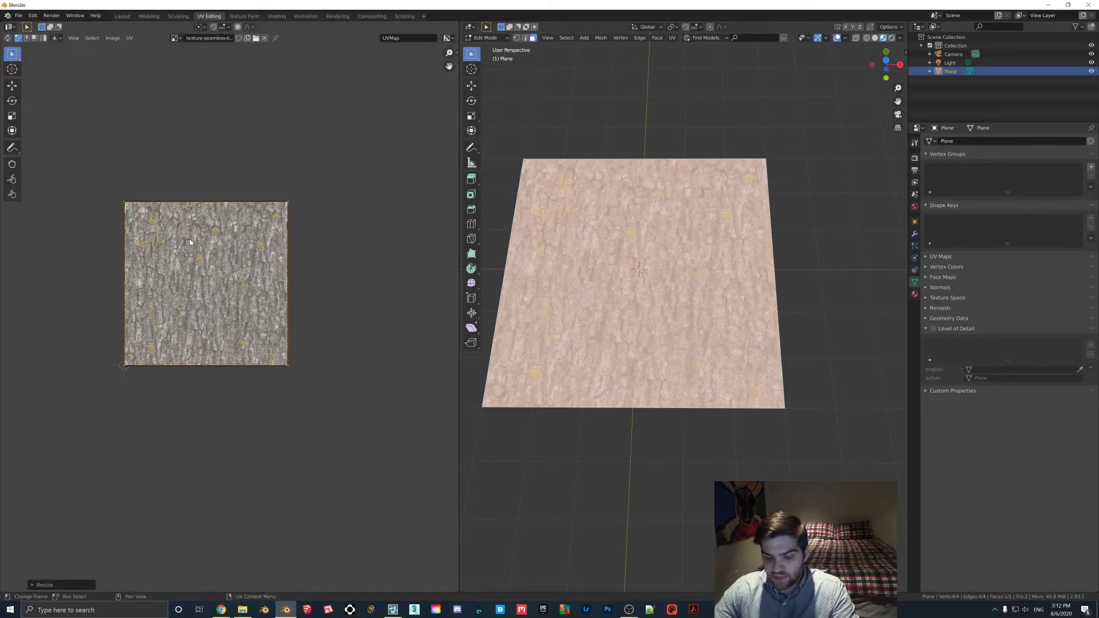
{"action": "type", "text": "s.5"}
{"action": "key", "text": "Return"}
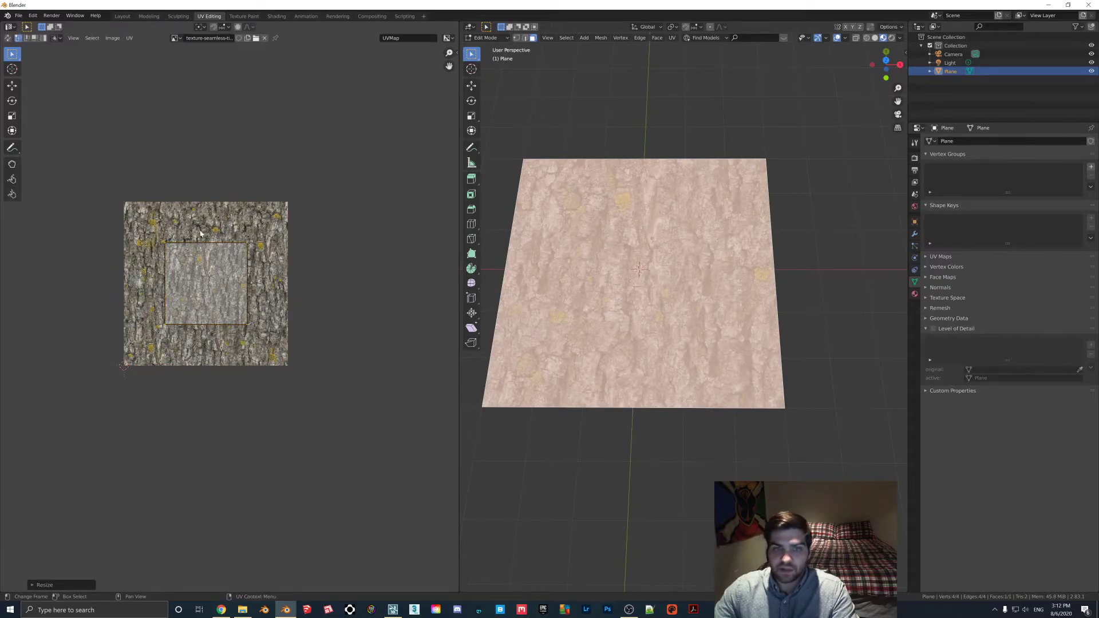
{"action": "scroll", "coordinate": [666, 129], "scroll_direction": "up", "scroll_amount": 1}
{"action": "left_click", "coordinate": [666, 126]}
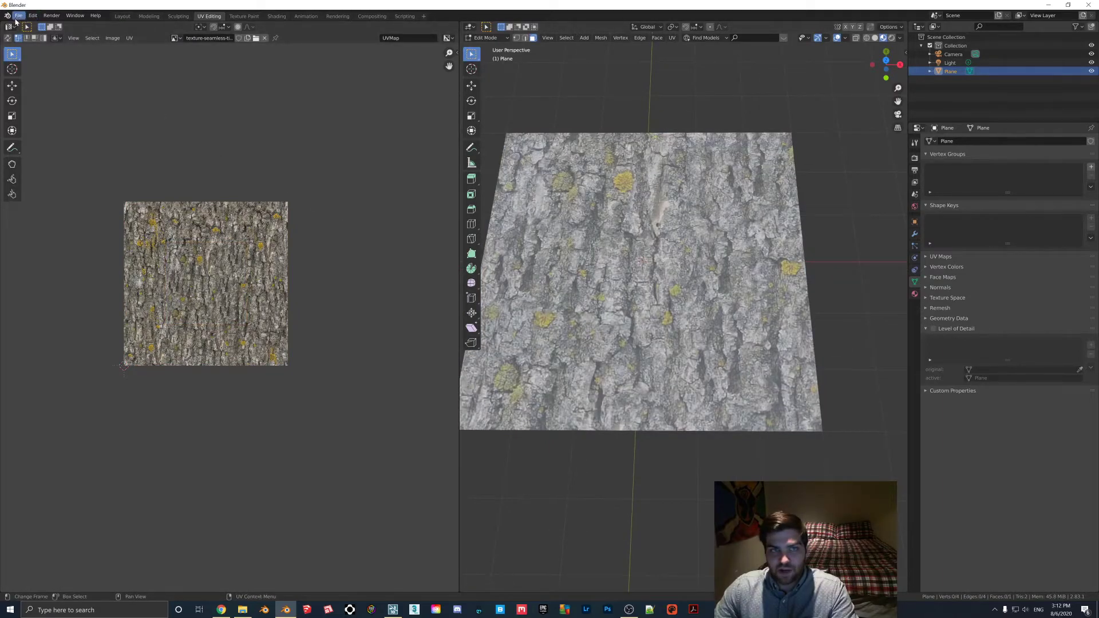
Move the plane's UV island twice over the bark image, constraining along X and Y.
{"action": "key", "text": "a"}
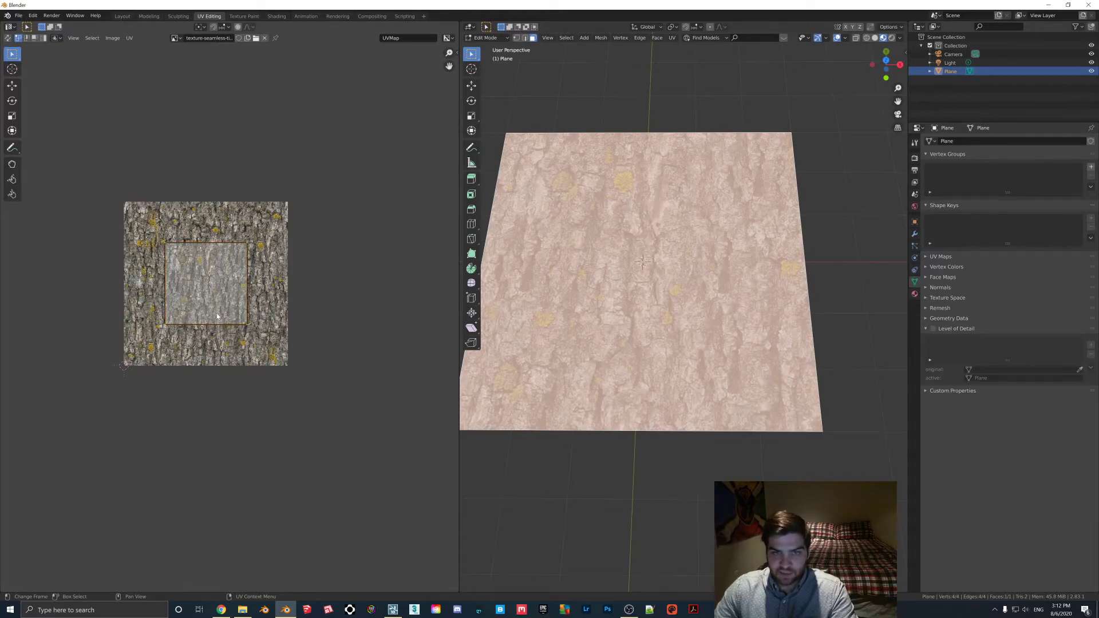
{"action": "key", "text": "g"}
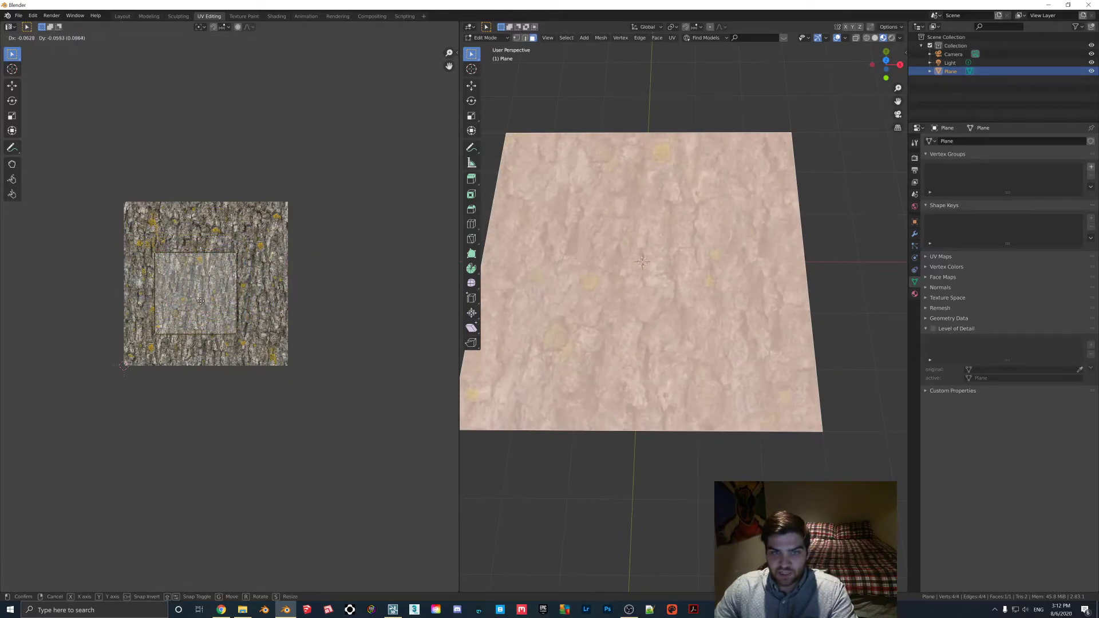
{"action": "left_click", "coordinate": [247, 279]}
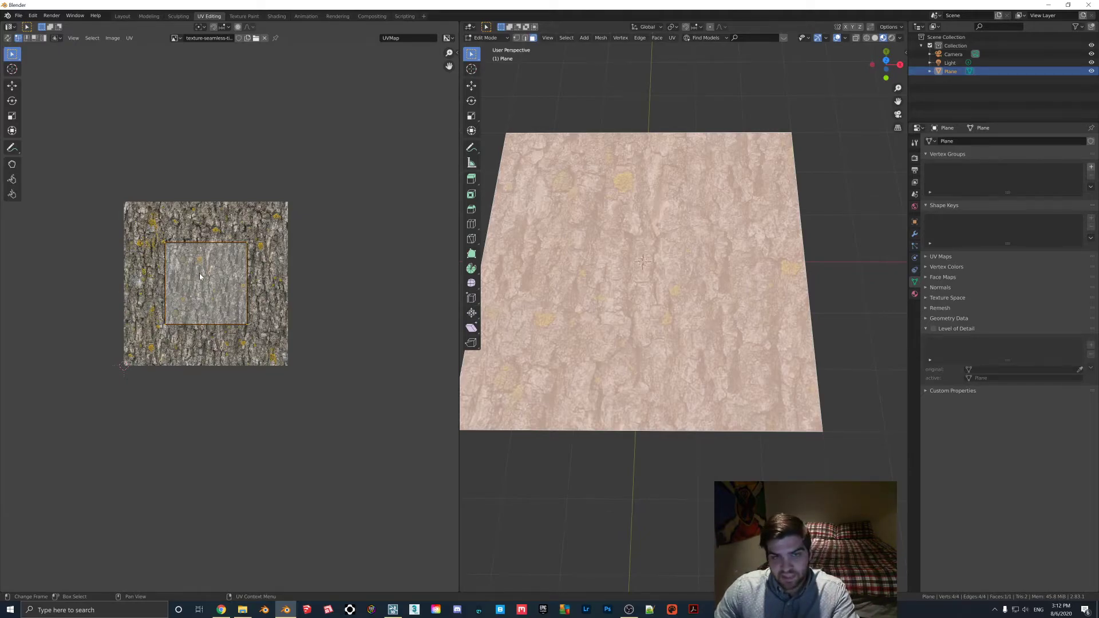
{"action": "key", "text": "g"}
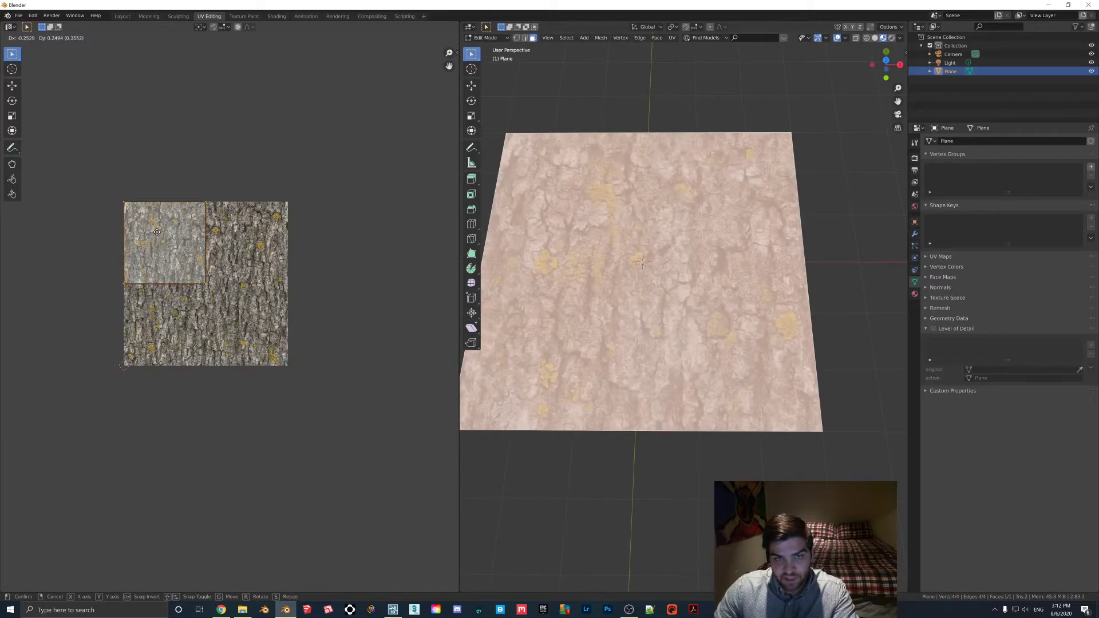
{"action": "key", "text": "x"}
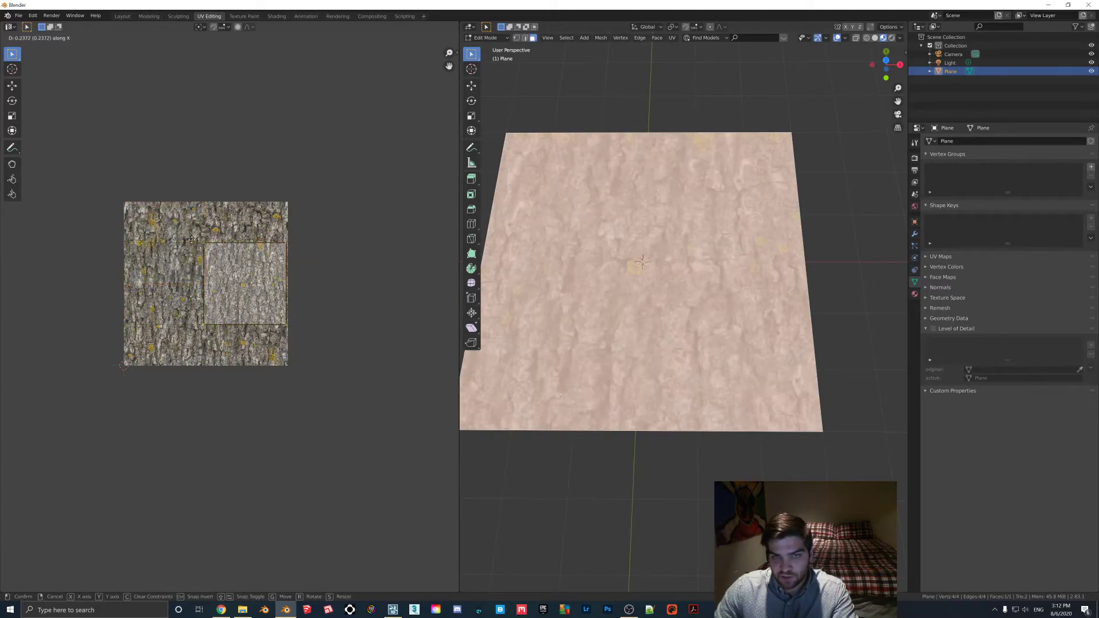
{"action": "key", "text": "y"}
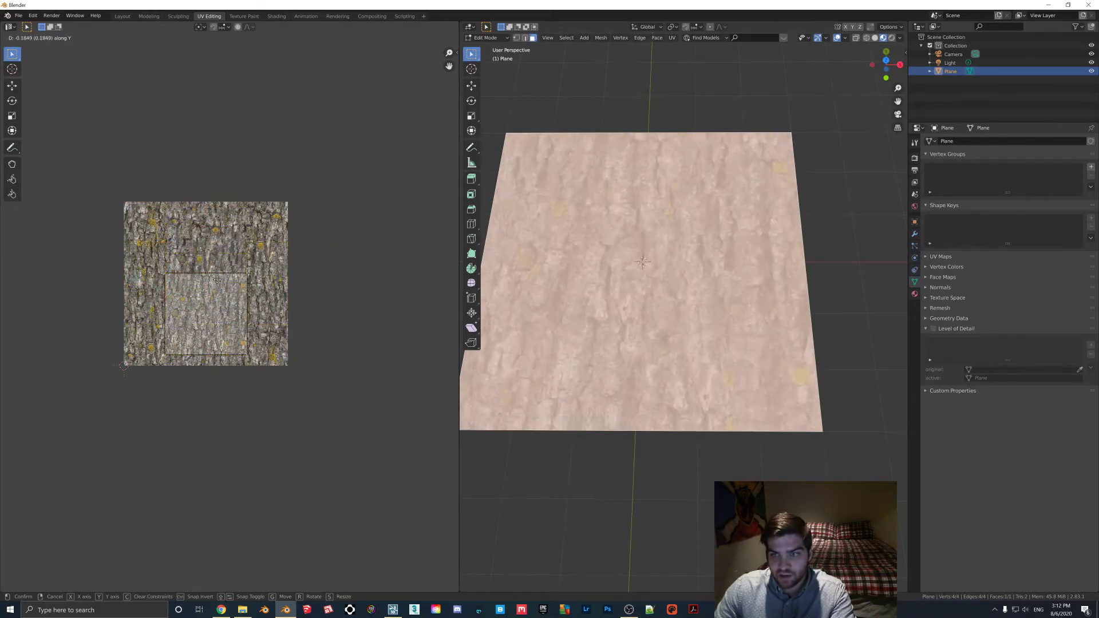
{"action": "left_click", "coordinate": [209, 264]}
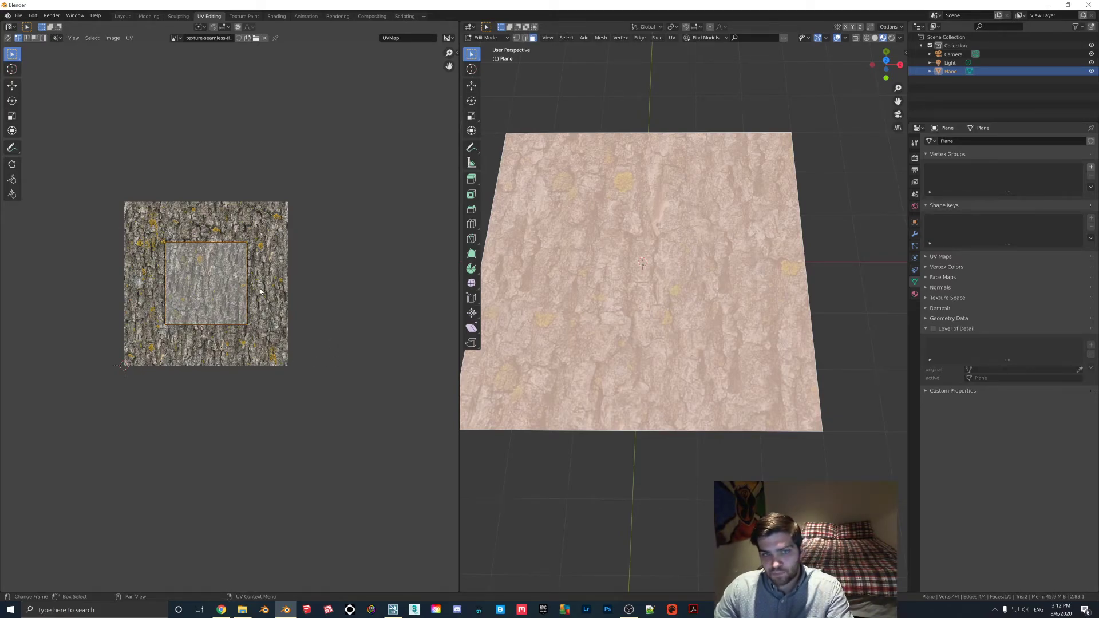
Export the repositioned-UV bark plane as Plane B.fbx.
{"action": "left_click", "coordinate": [17, 15]}
{"action": "mouse_move", "coordinate": [33, 139]}
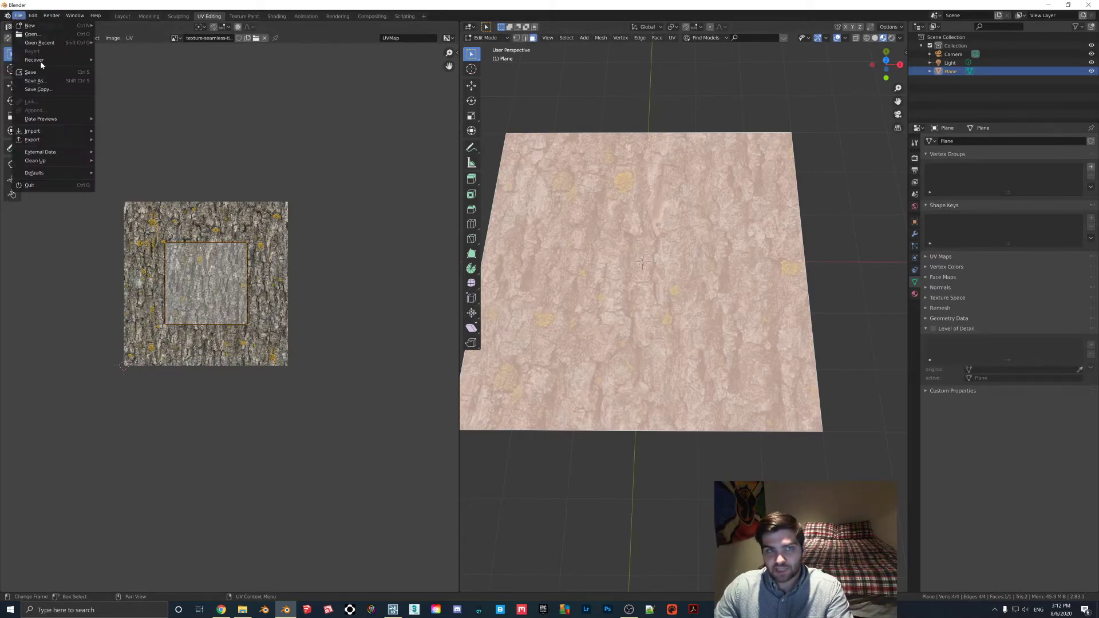
{"action": "left_click", "coordinate": [119, 191]}
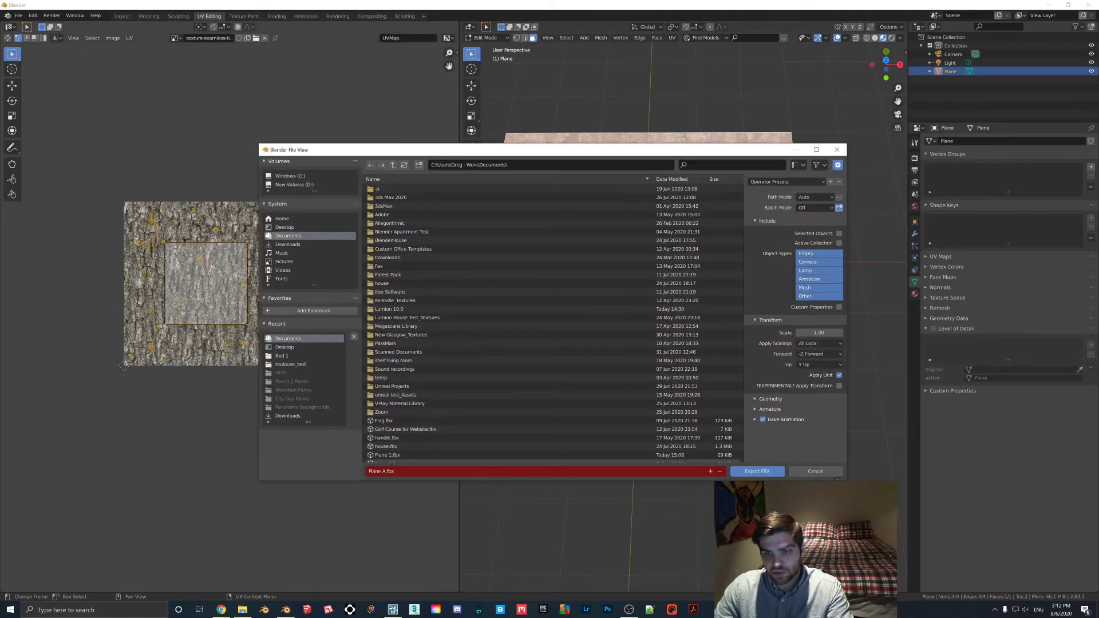
{"action": "type", "text": "8"}
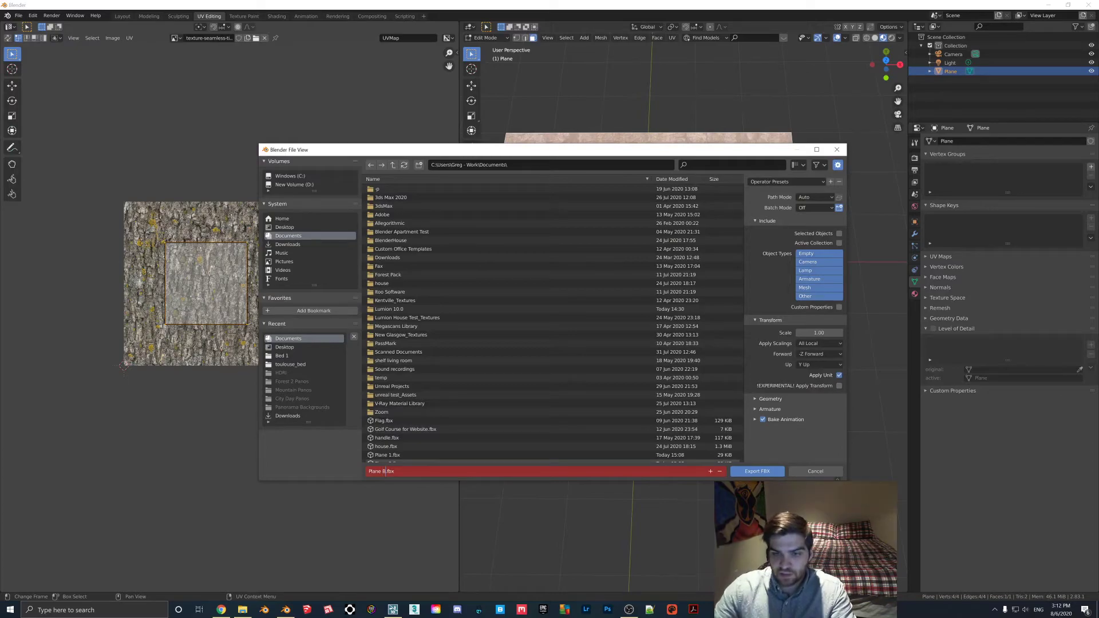
{"action": "left_click", "coordinate": [758, 471]}
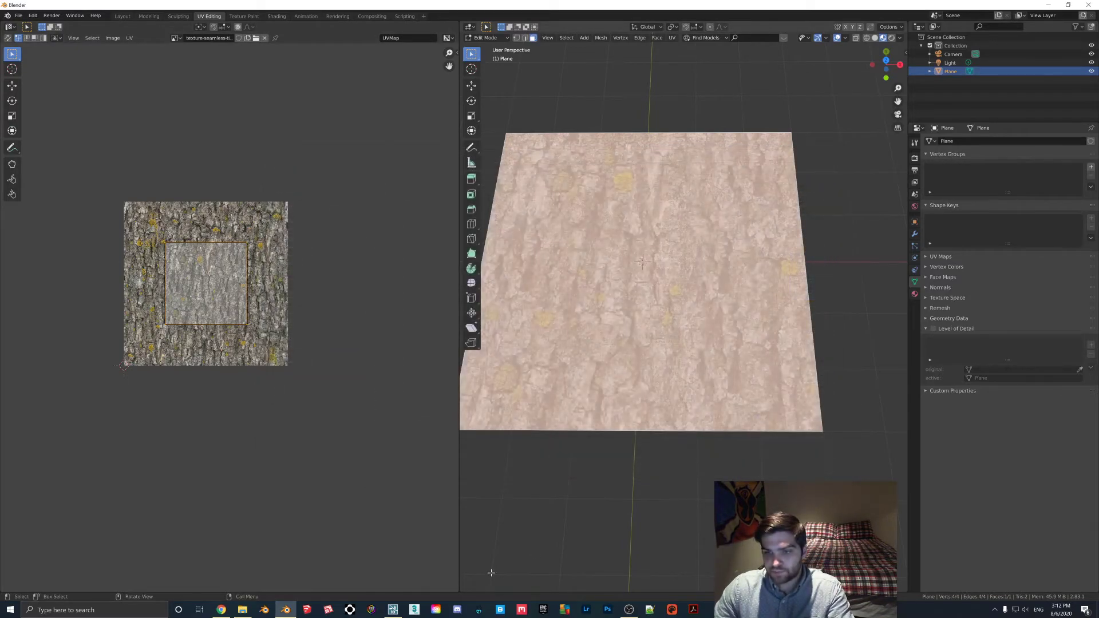
Import the exported Plane B FBX into the Lumion scene.
{"action": "left_click", "coordinate": [392, 610]}
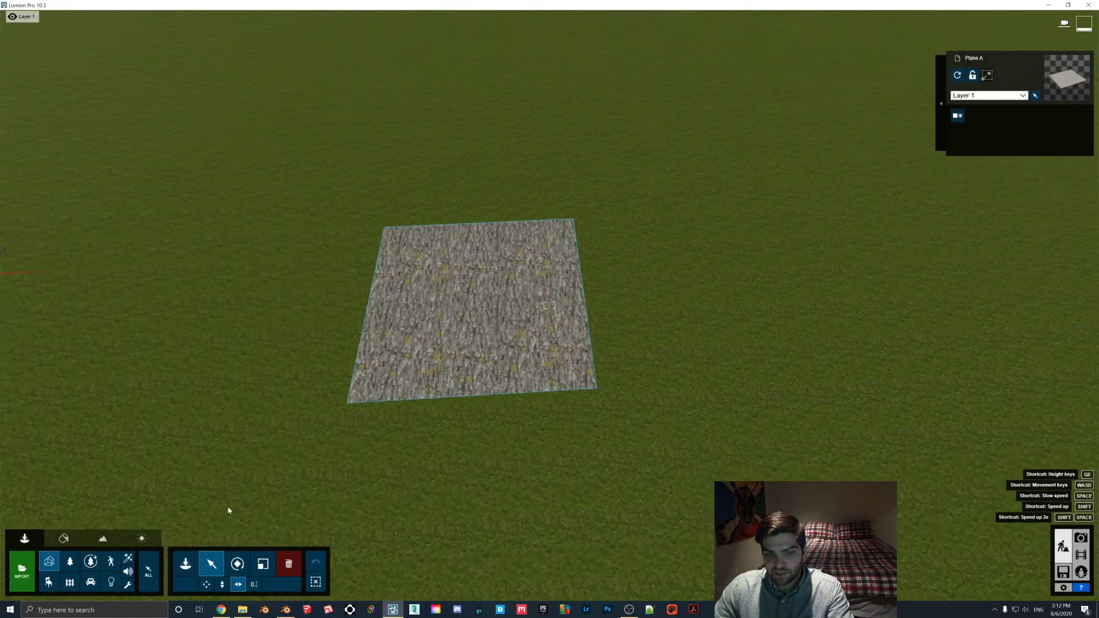
{"action": "left_click", "coordinate": [21, 567]}
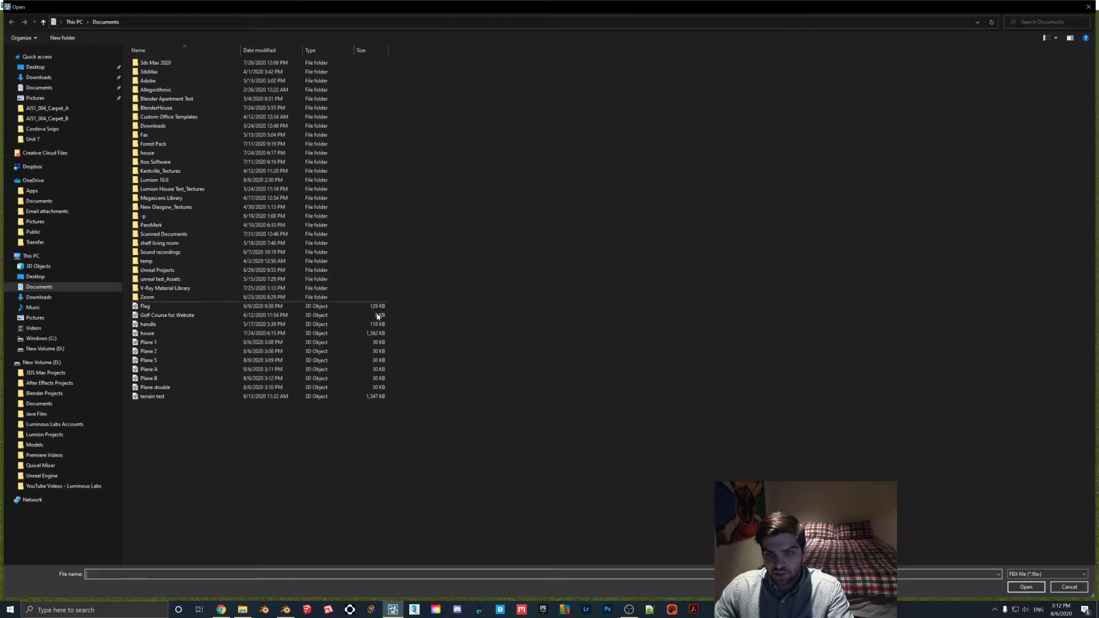
{"action": "double_click", "coordinate": [171, 387]}
{"action": "left_click", "coordinate": [674, 392]}
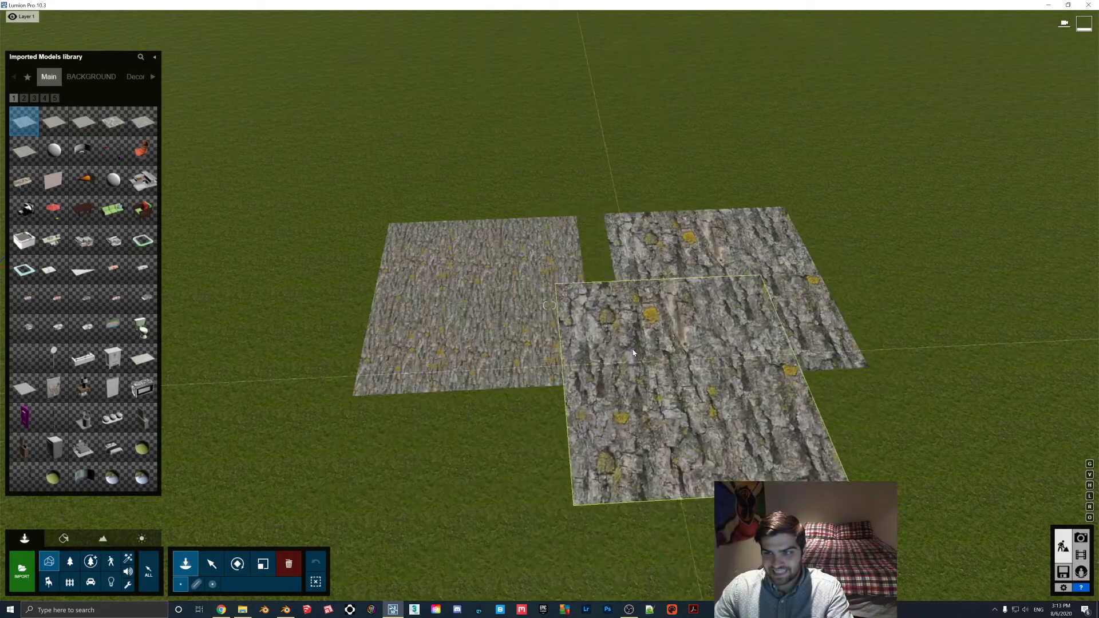
Place Plane B, then in Blender deselect the face and orbit around the bark plane.
{"action": "left_click", "coordinate": [285, 611]}
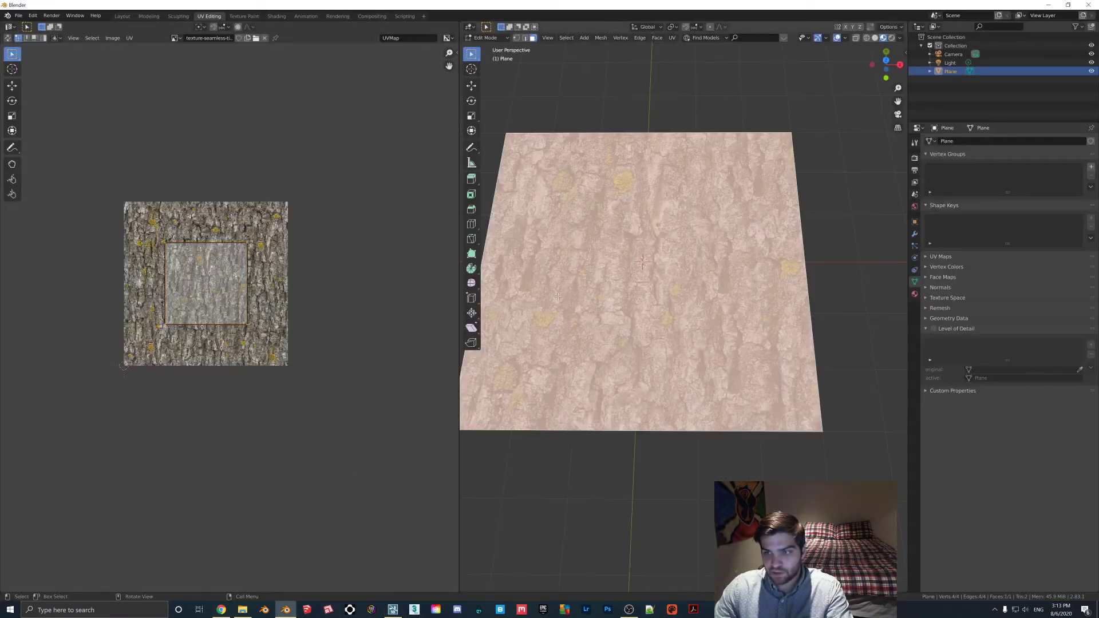
{"action": "left_click", "coordinate": [758, 80]}
{"action": "middle_click_drag", "start_coordinate": [757, 82], "coordinate": [653, 311]}
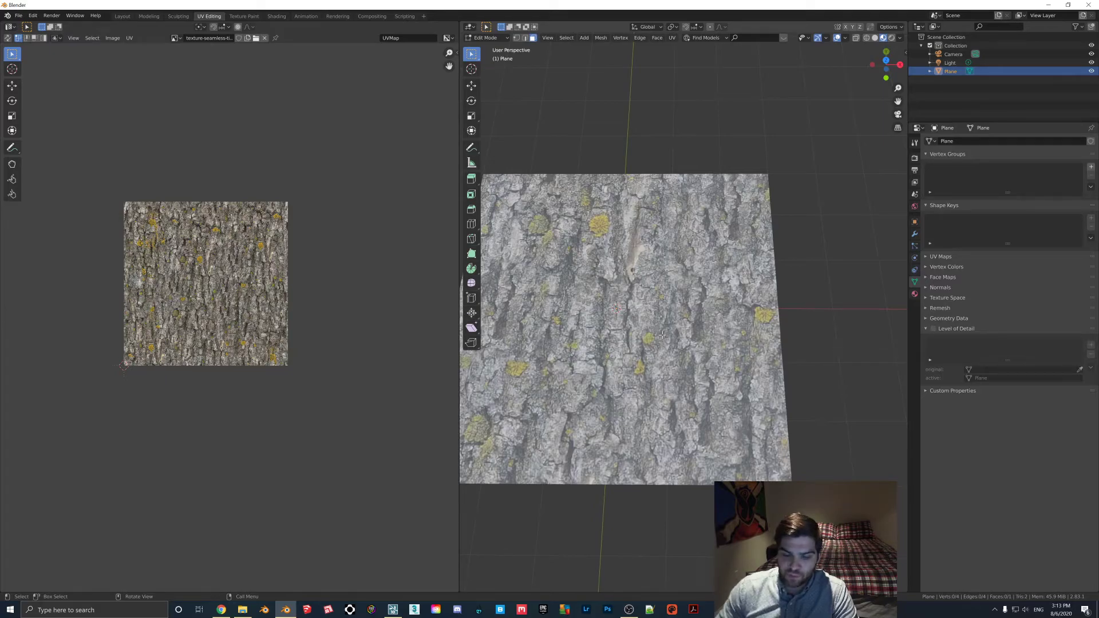
Back in Lumion, finish placing the plane and select the coarser-textured Plane B.
{"action": "key", "text": "alt+Tab"}
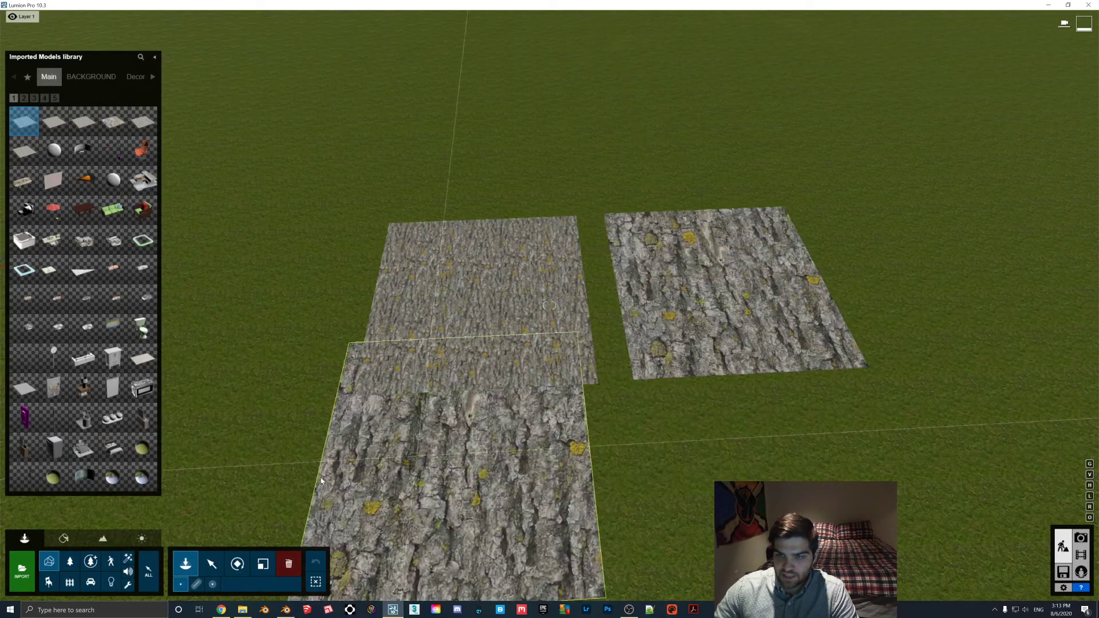
{"action": "left_click", "coordinate": [212, 564]}
{"action": "scroll", "coordinate": [632, 296], "scroll_direction": "up", "scroll_amount": 5}
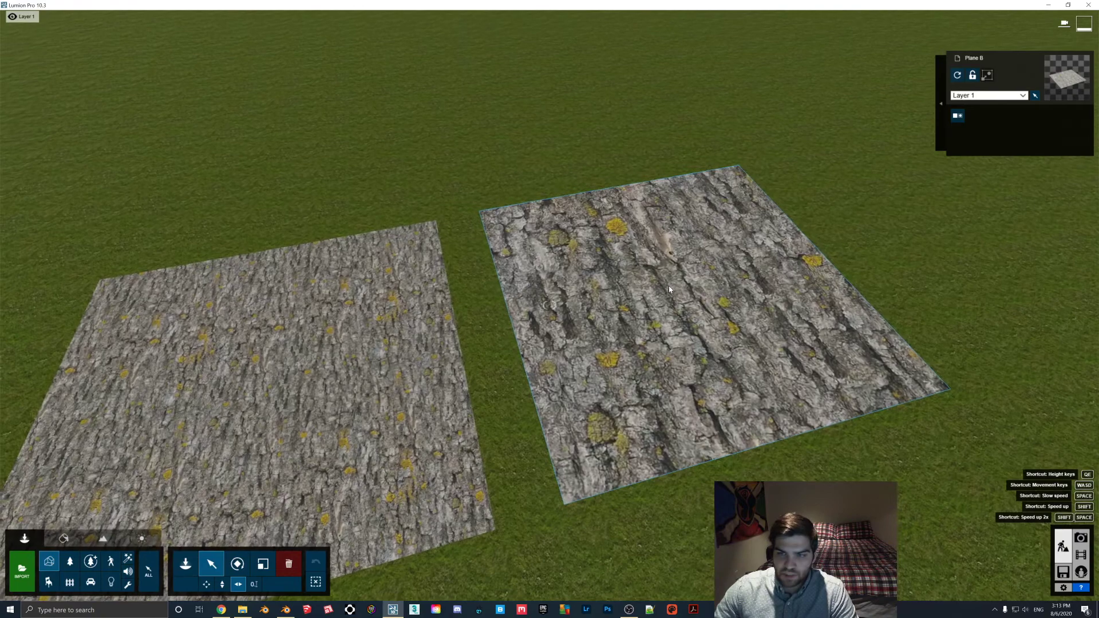
{"action": "left_click", "coordinate": [671, 287]}
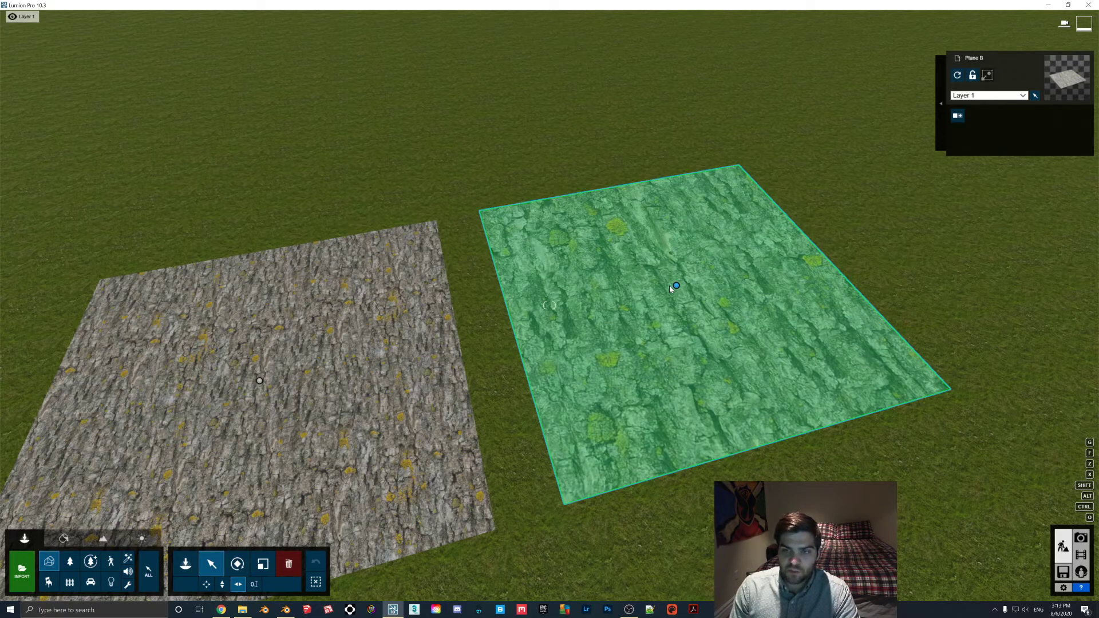
Apply a Standard material to Plane B in Lumion's Material Editor.
{"action": "left_click", "coordinate": [412, 610]}
{"action": "left_click", "coordinate": [393, 610]}
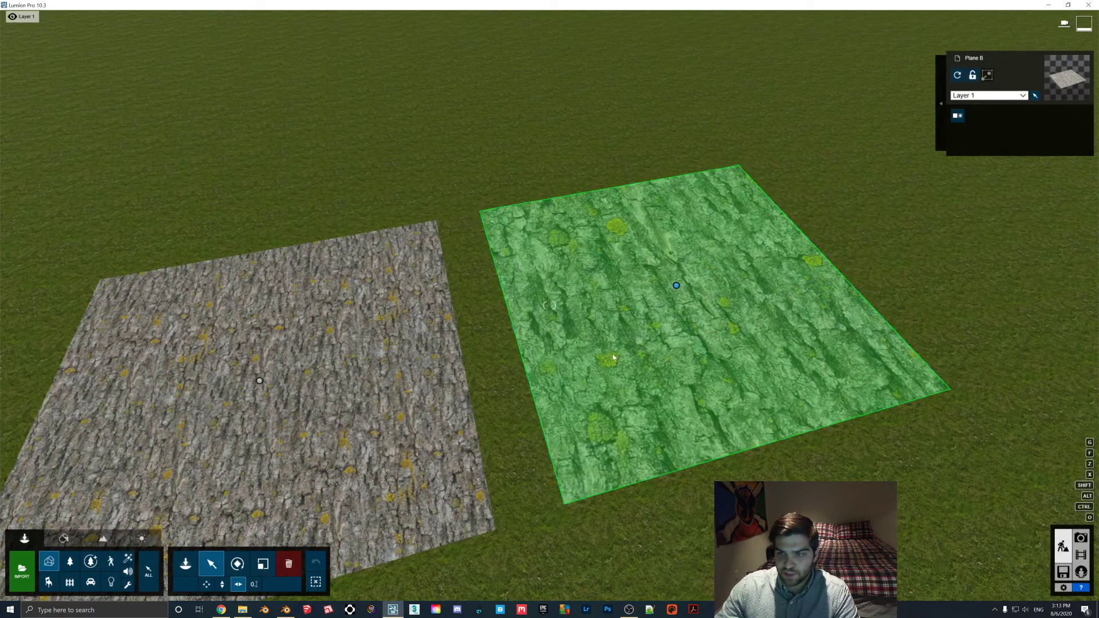
{"action": "left_click", "coordinate": [64, 539]}
{"action": "left_click", "coordinate": [653, 335]}
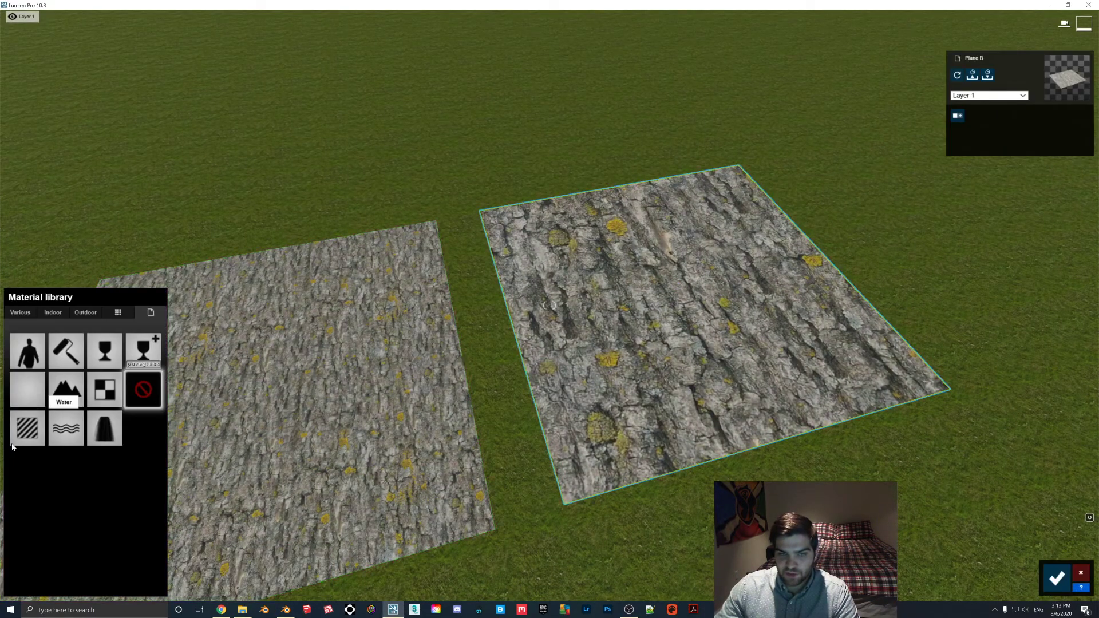
{"action": "left_click", "coordinate": [12, 447]}
Lower the bark material's gloss and frame both planes in view.
{"action": "mouse_move", "coordinate": [34, 468]}
{"action": "right_mouse_down"}
{"action": "mouse_move", "coordinate": [60, 468]}
{"action": "mouse_move", "coordinate": [43, 465]}
{"action": "right_mouse_up"}
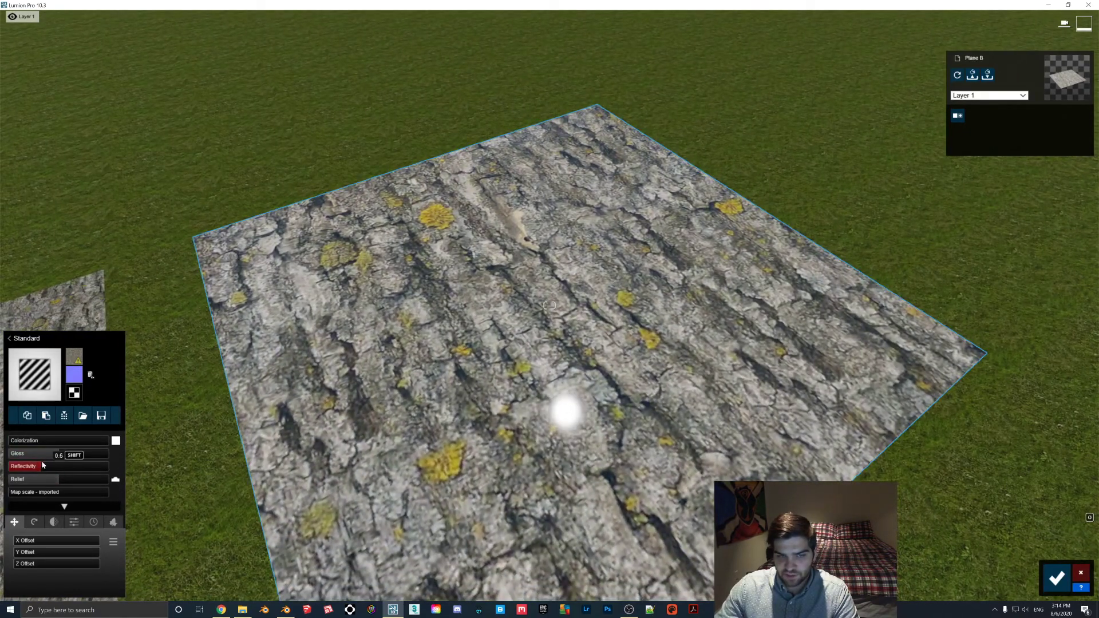
{"action": "left_click", "coordinate": [43, 453]}
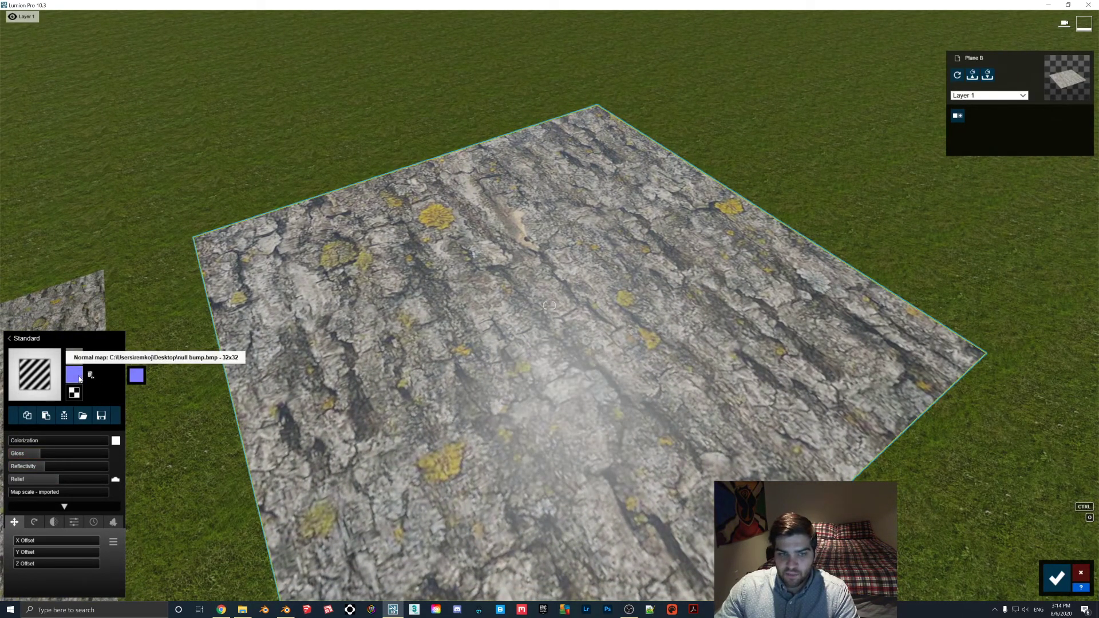
{"action": "right_click_drag", "start_coordinate": [79, 378], "coordinate": [426, 422]}
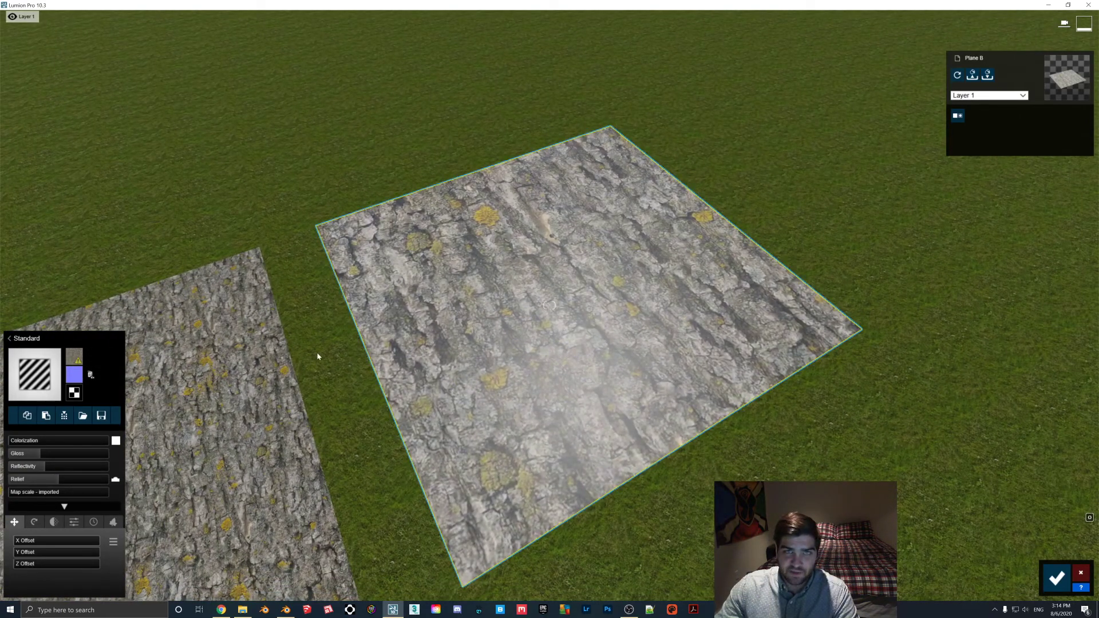
{"action": "mouse_move", "coordinate": [558, 354]}
{"action": "right_mouse_down"}
{"action": "mouse_move", "coordinate": [562, 326]}
{"action": "mouse_move", "coordinate": [508, 368]}
{"action": "right_mouse_up"}
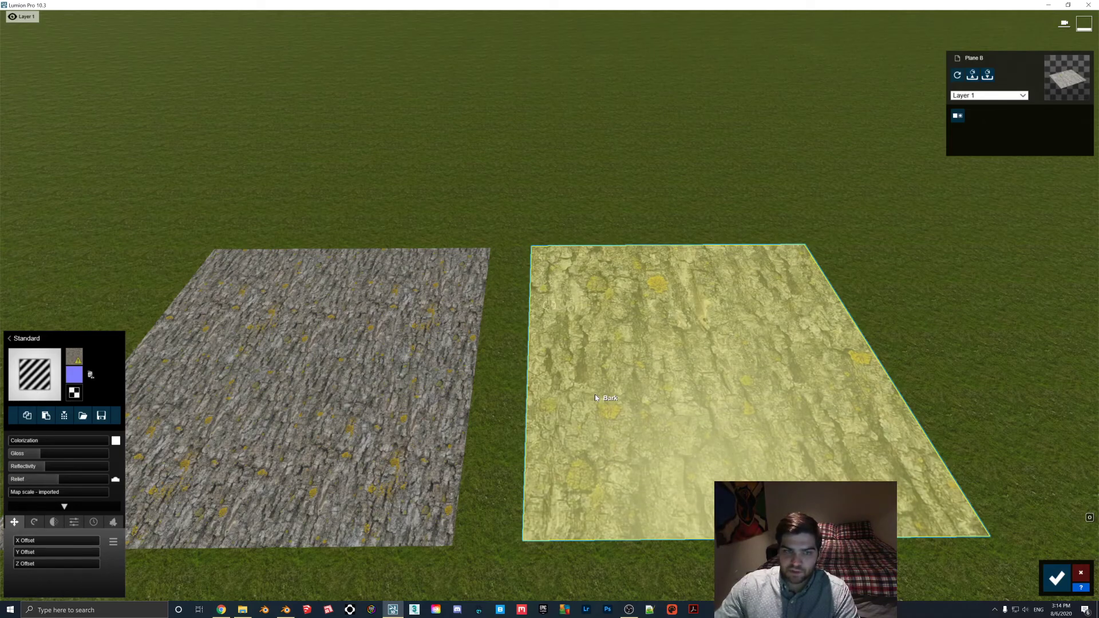
Confirm the material changes and bring up the project's Save As dialog.
{"action": "left_click", "coordinate": [1057, 578]}
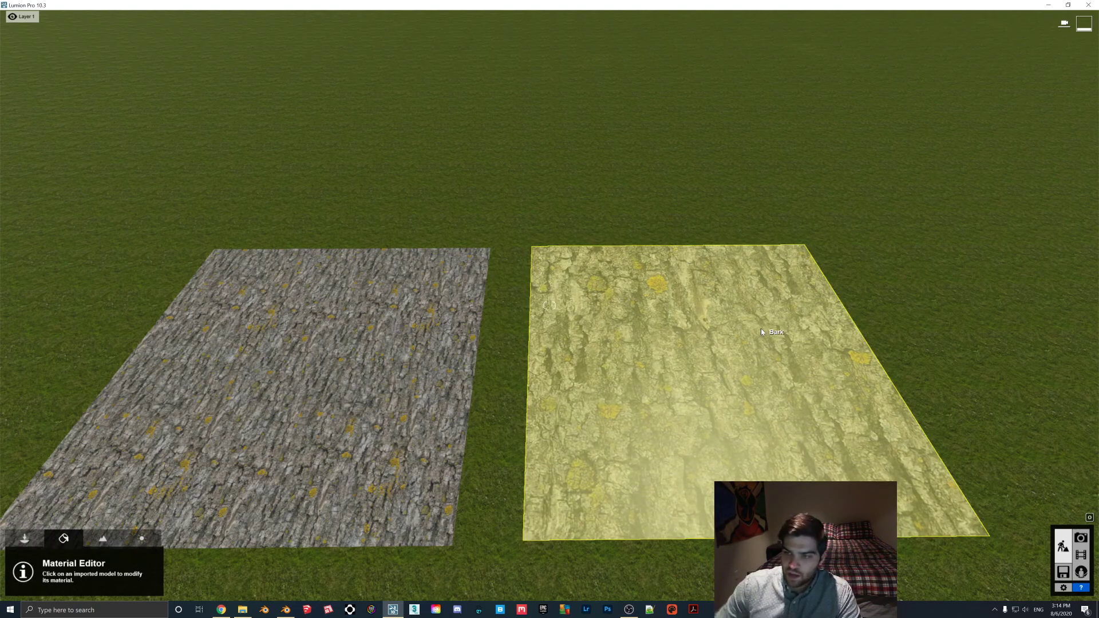
{"action": "left_click", "coordinate": [1063, 572]}
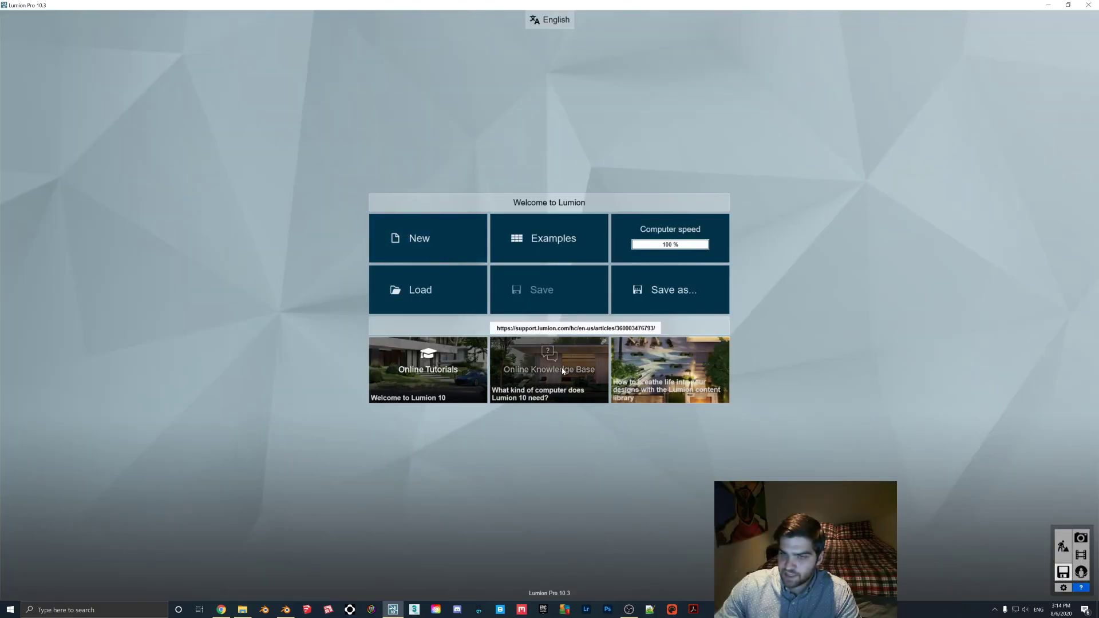
{"action": "left_click", "coordinate": [657, 299]}
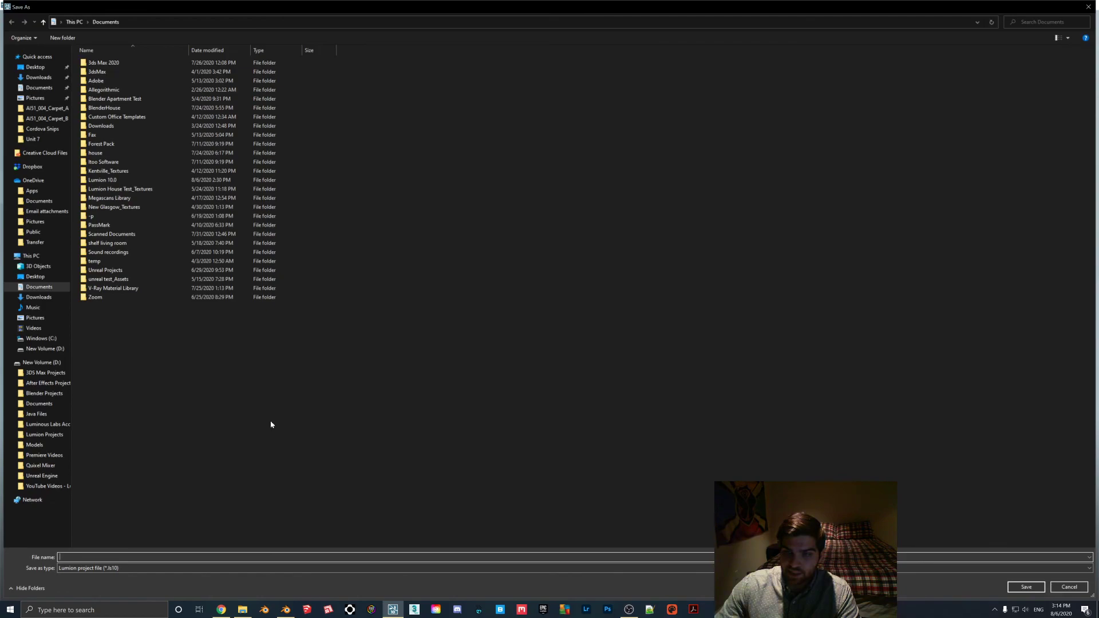